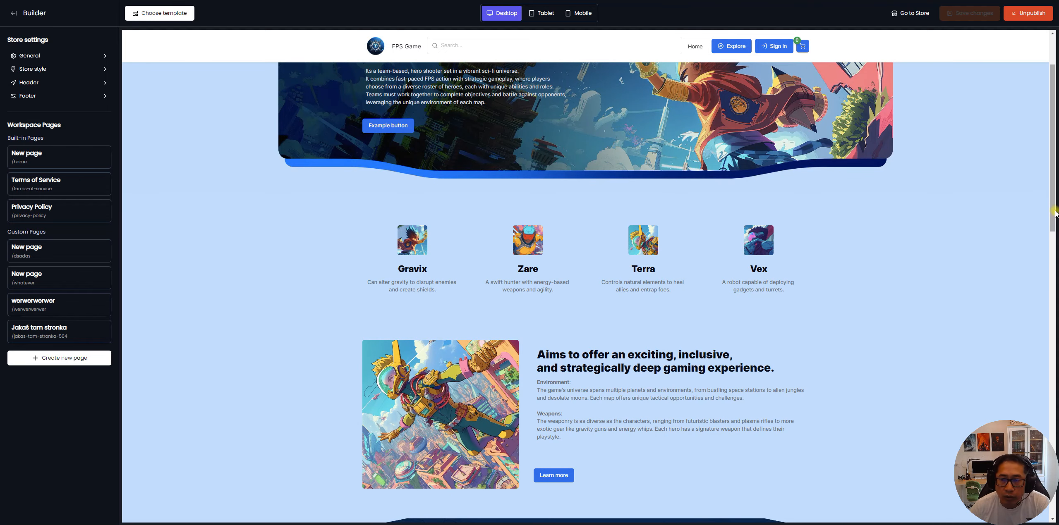
Preview the store home page in the tablet, mobile and desktop layouts
left_click_drag(1056, 227, 1051, 188)
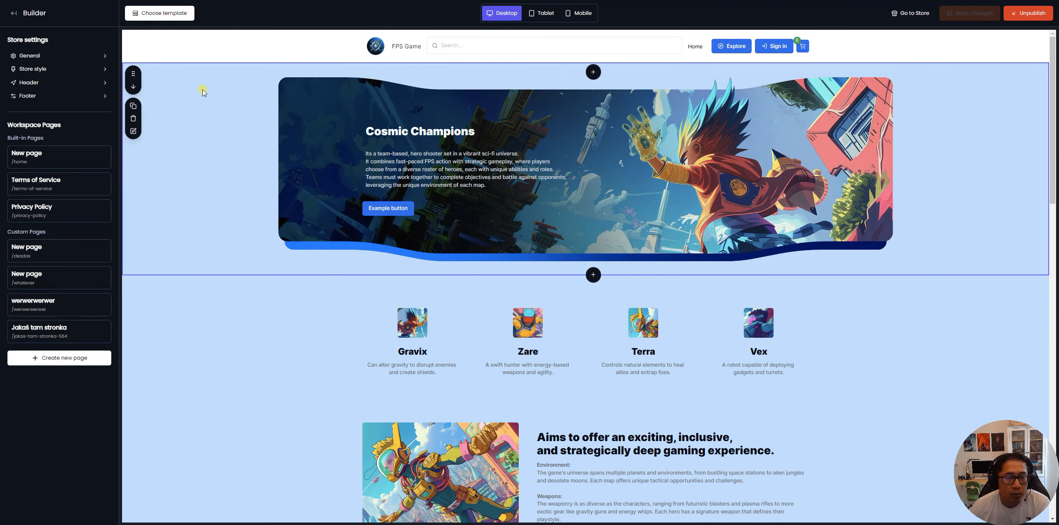
left_click(543, 13)
left_click(575, 17)
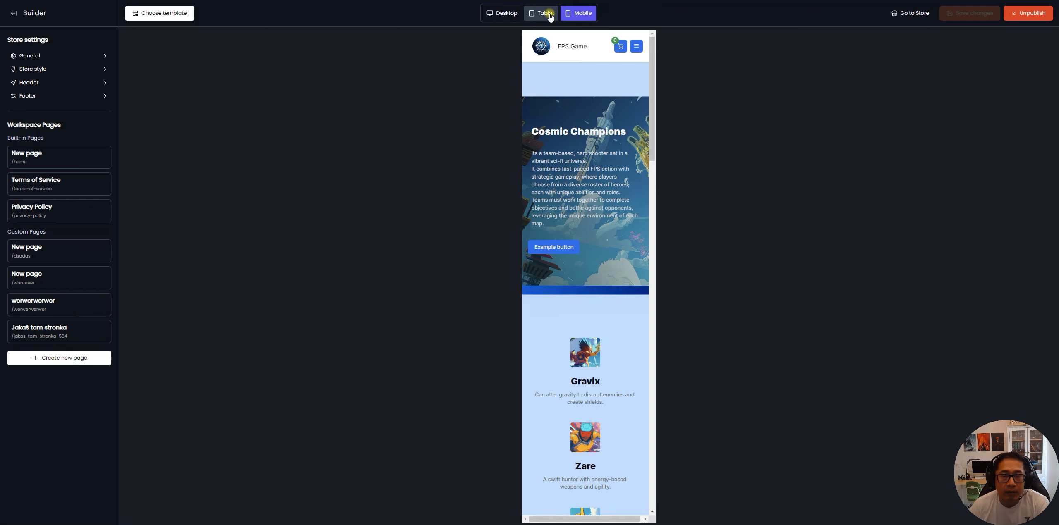
left_click(544, 13)
left_click(502, 13)
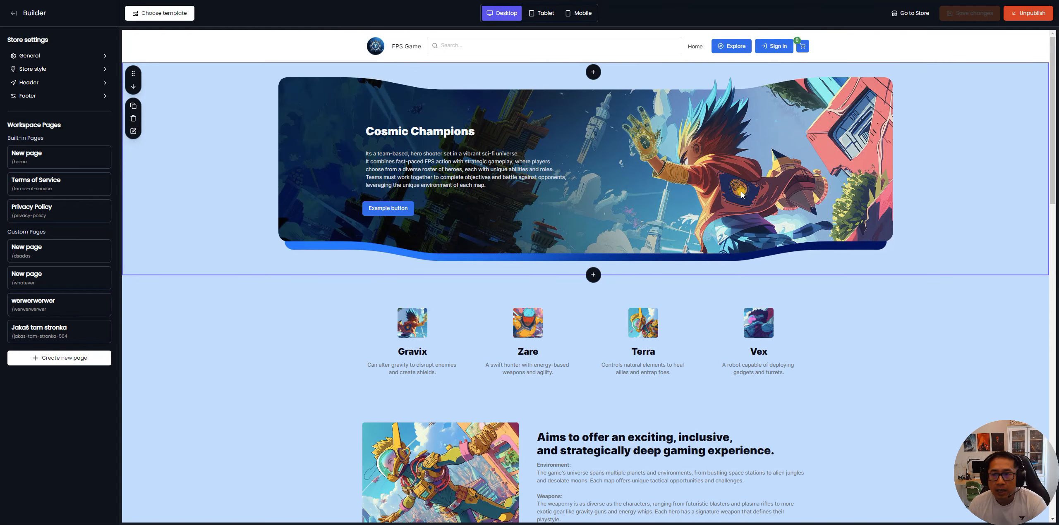
scroll(1047, 195, "down", 1)
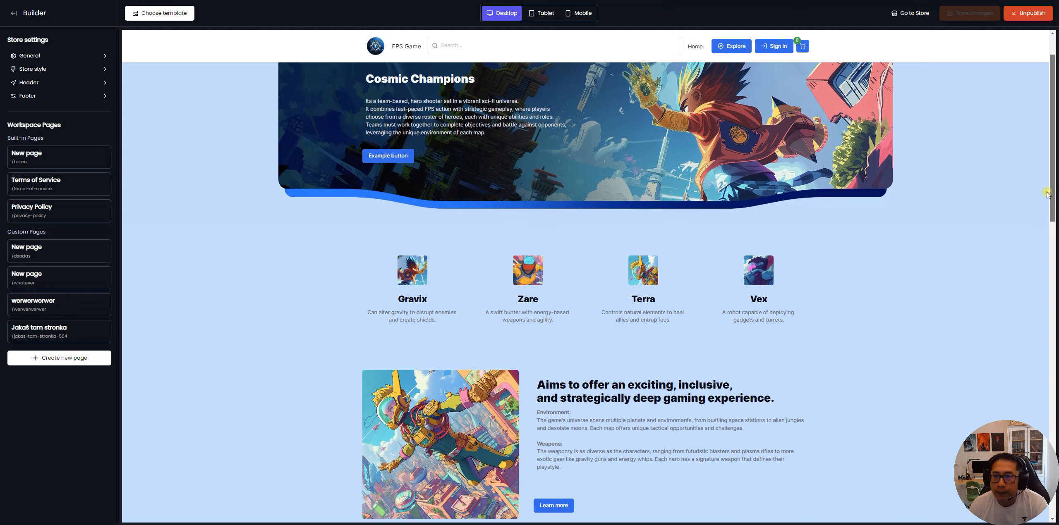
left_click_drag(1047, 192, 1050, 153)
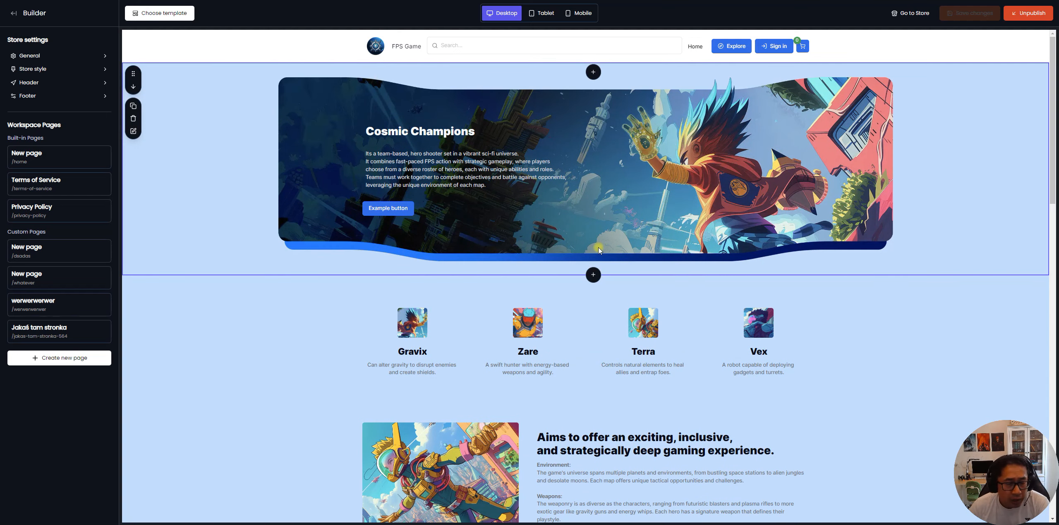
Add a Points section and a Slider section below the Cosmic Champions hero section
left_click(594, 275)
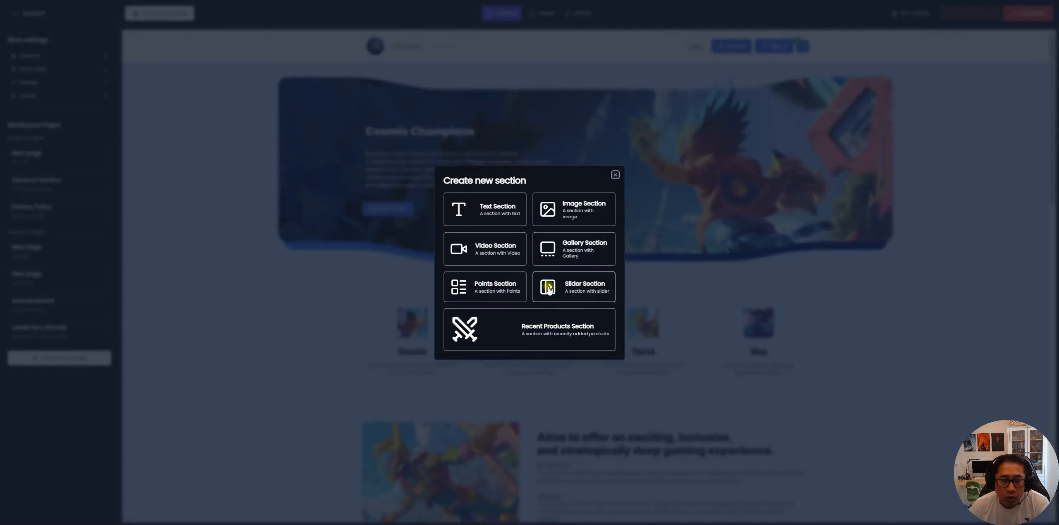
left_click(616, 175)
left_click(593, 274)
left_click(500, 286)
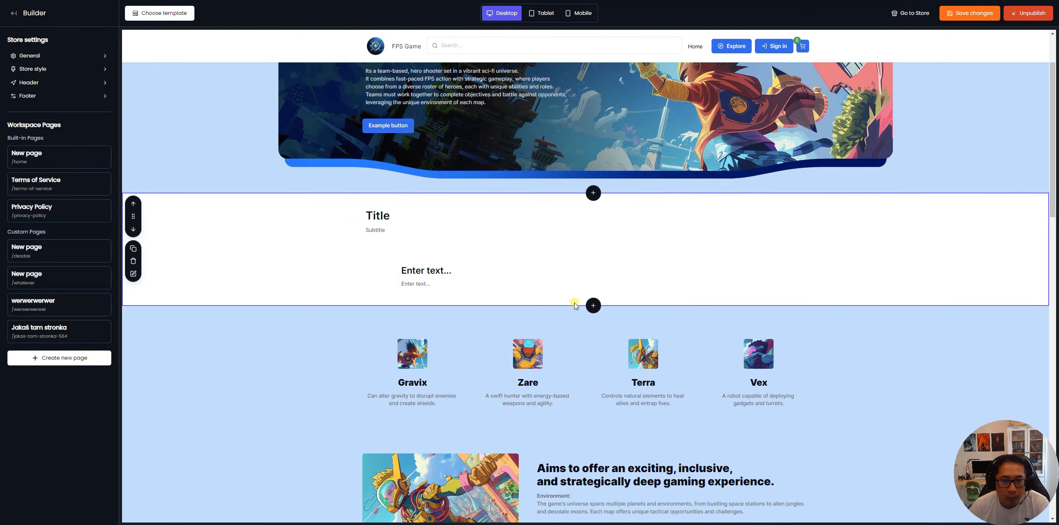
left_click(594, 306)
left_click(572, 289)
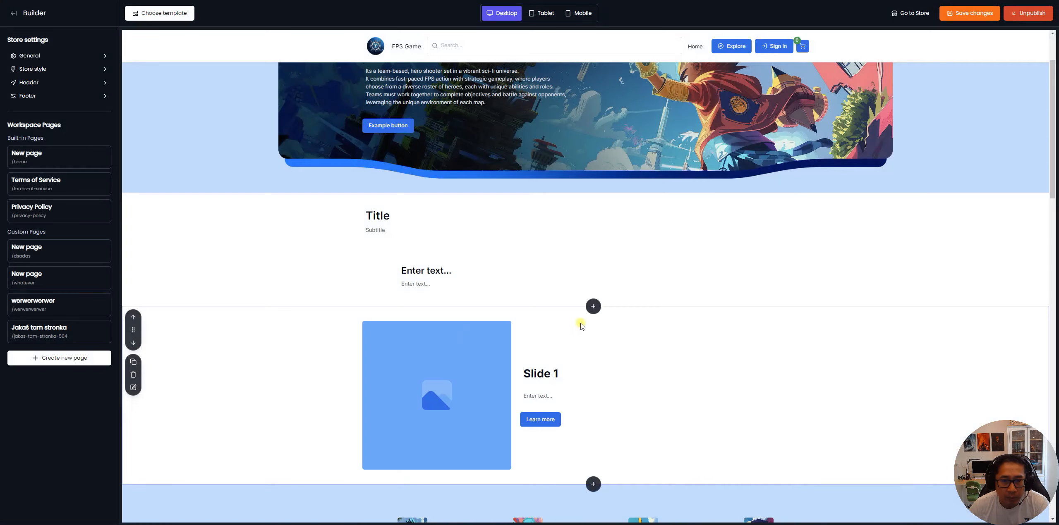
Add a Recent Products section directly below the Slide 1 section and check how it displays
scroll(579, 324, "down", 4)
left_click(593, 320)
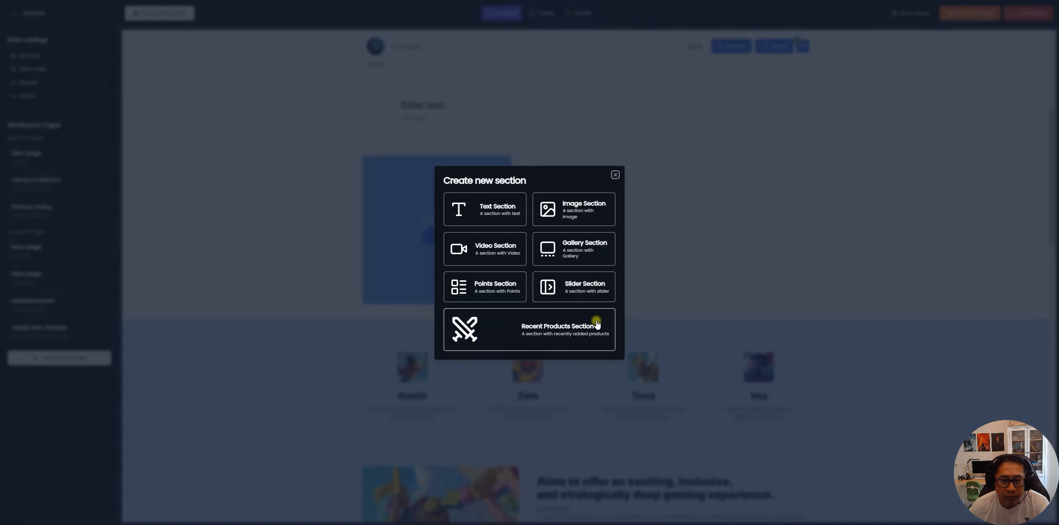
left_click(569, 332)
scroll(603, 202, "down", 3)
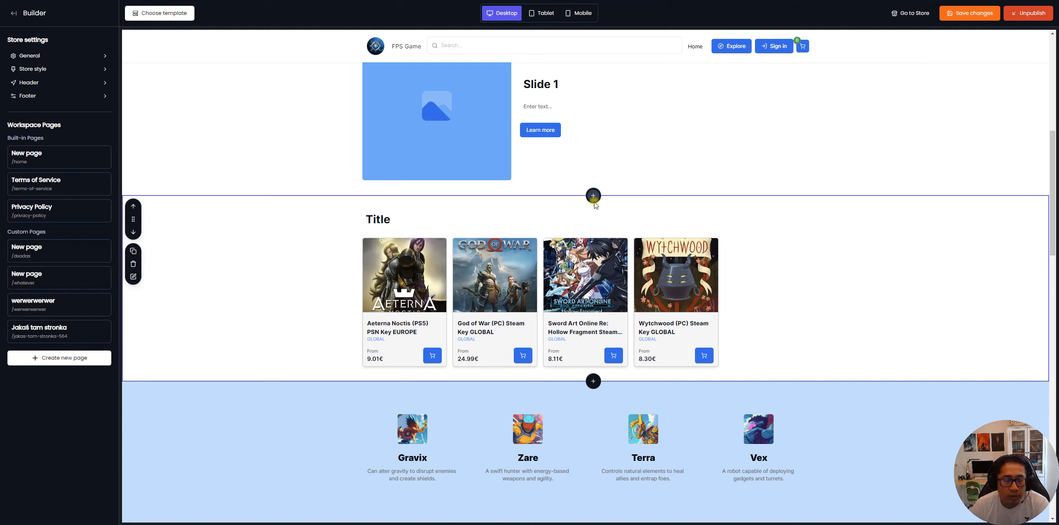
scroll(610, 292, "up", 5)
scroll(611, 291, "down", 4)
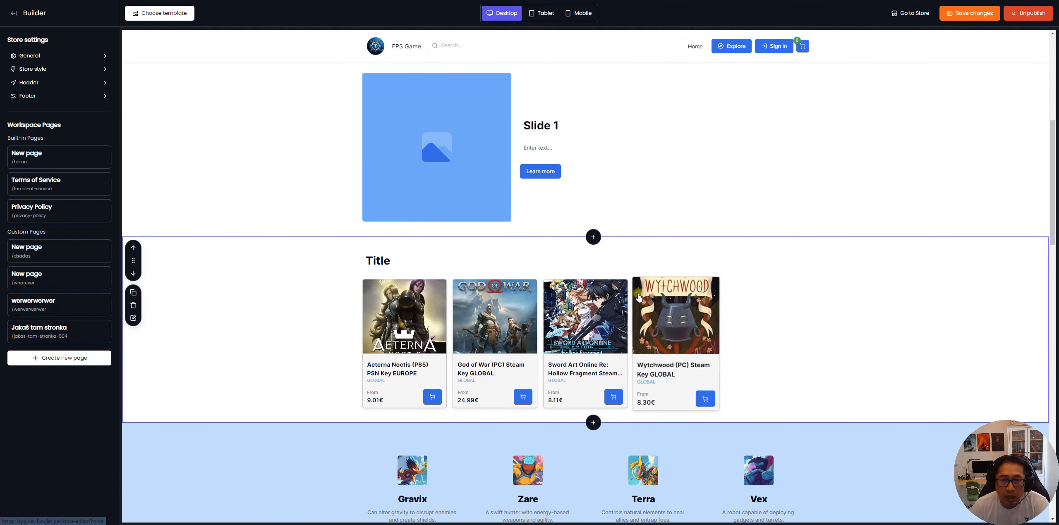
scroll(685, 299, "up", 5)
scroll(685, 299, "up", 3)
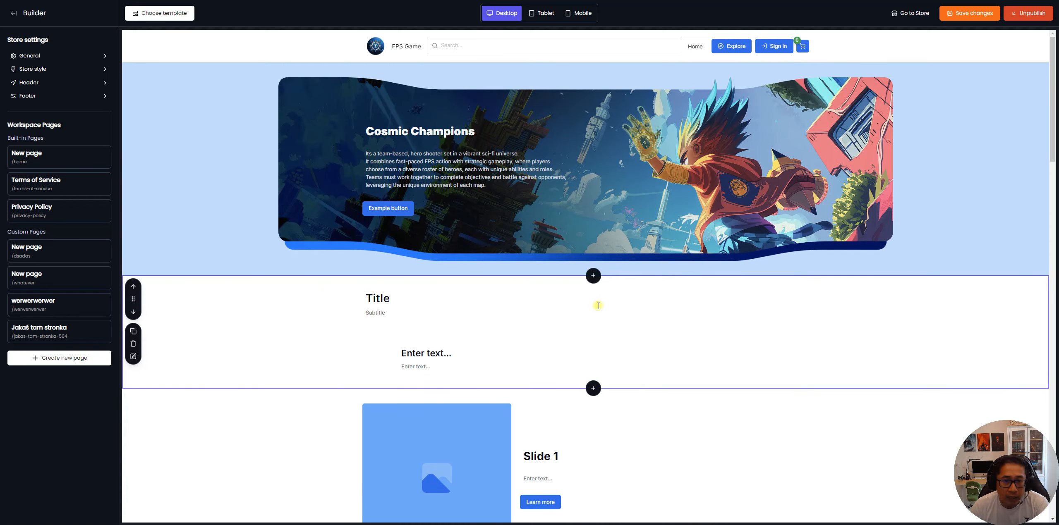
Delete the empty Points section and the Slide 1 section from the home page
left_click(133, 345)
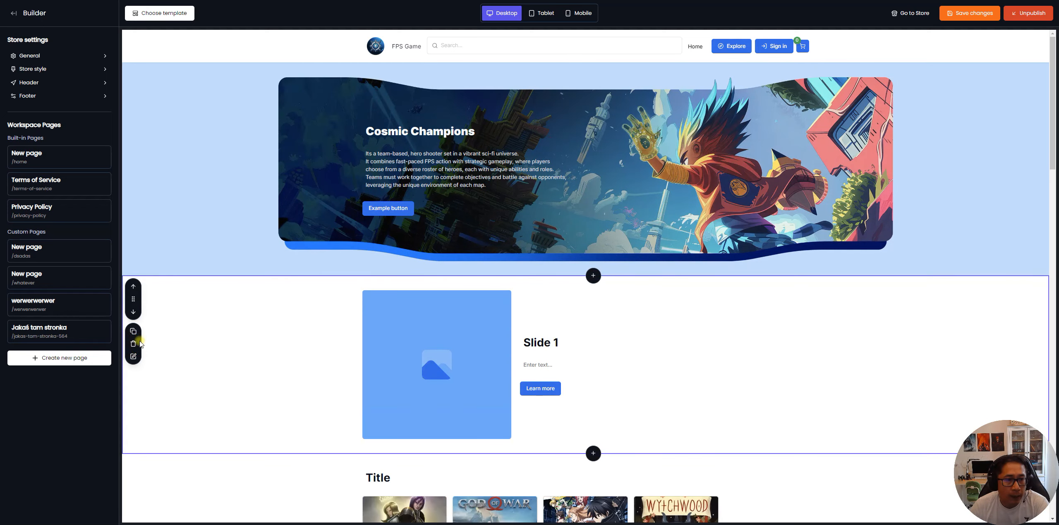
left_click(133, 344)
scroll(371, 258, "down", 2)
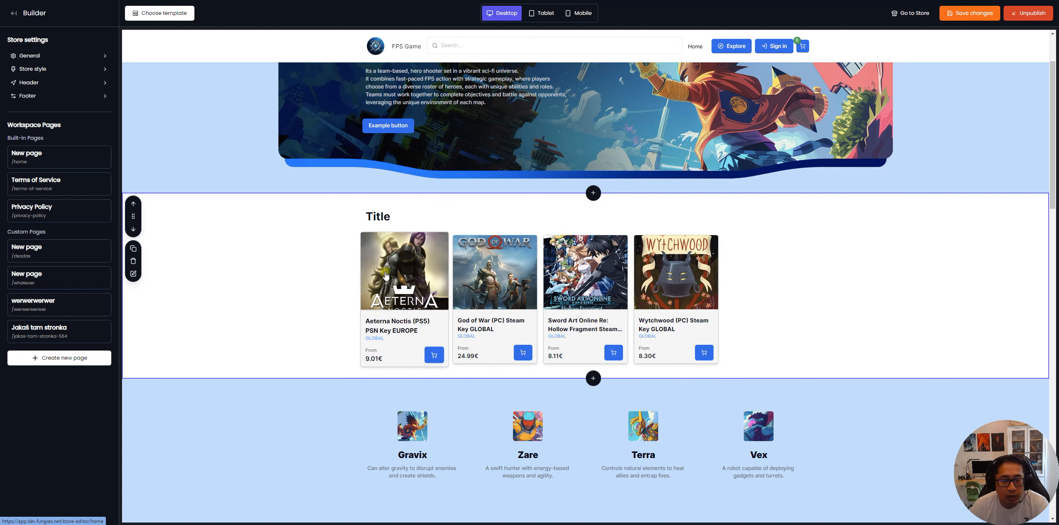
scroll(427, 266, "up", 2)
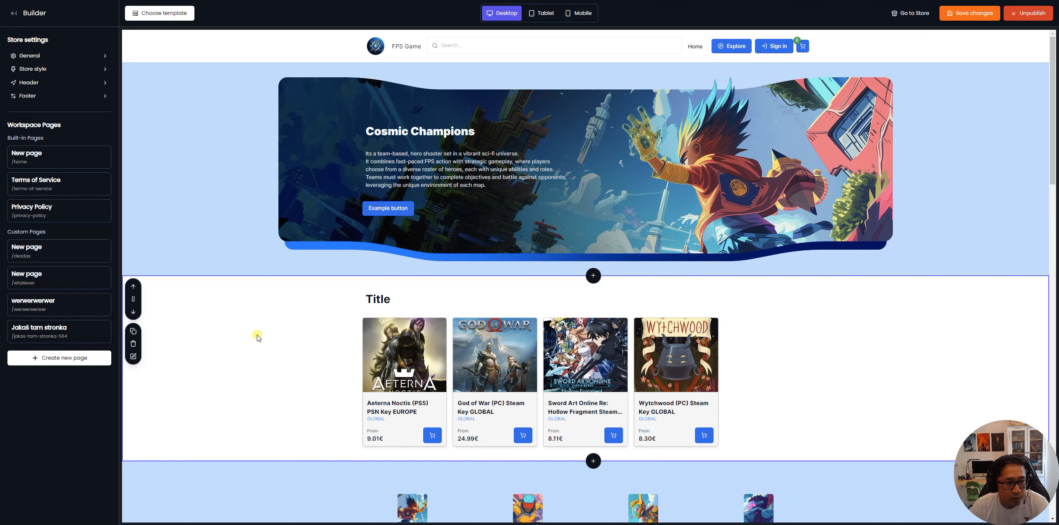
Set the number of game tiles in the Recent Products section to 5
left_click(361, 291)
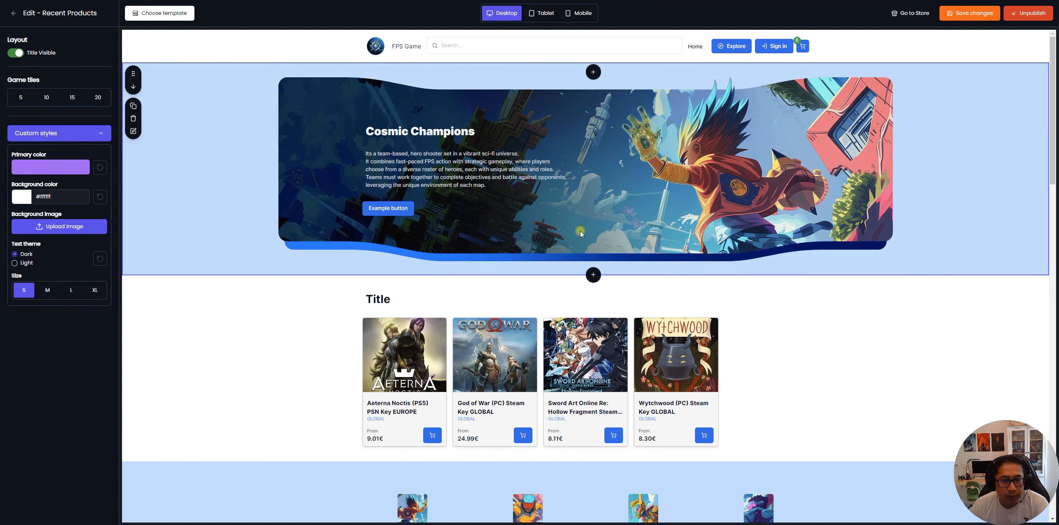
left_click(72, 97)
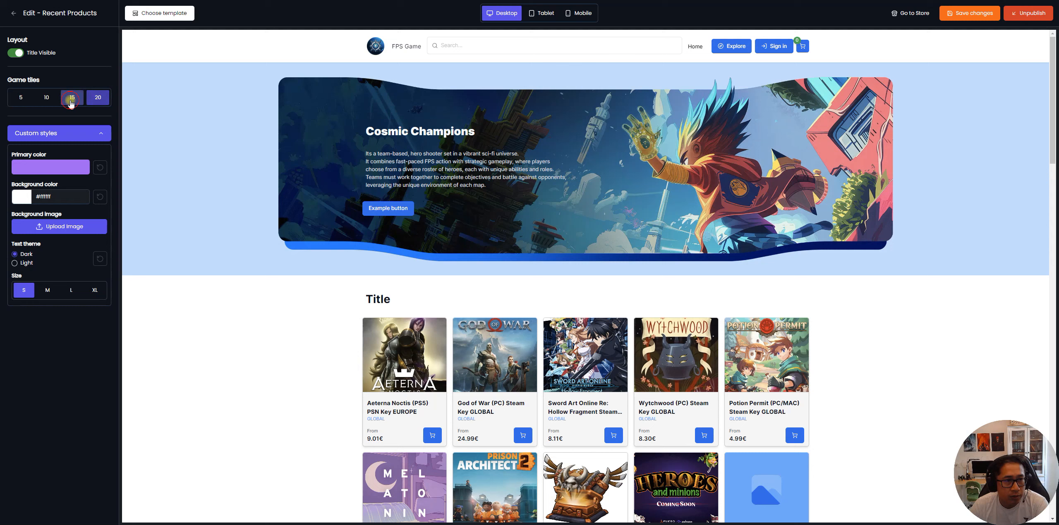
left_click(48, 103)
left_click(13, 13)
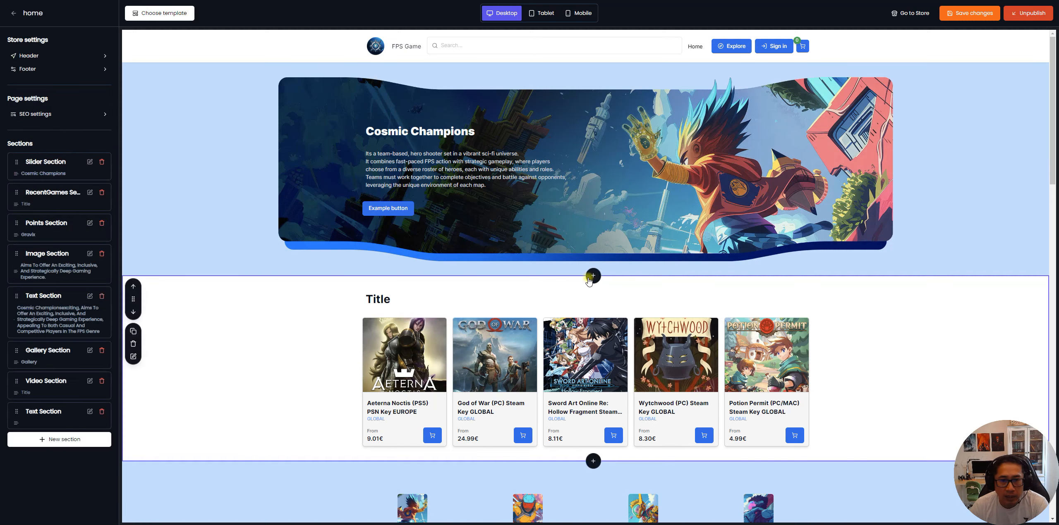
left_click(592, 276)
left_click(613, 172)
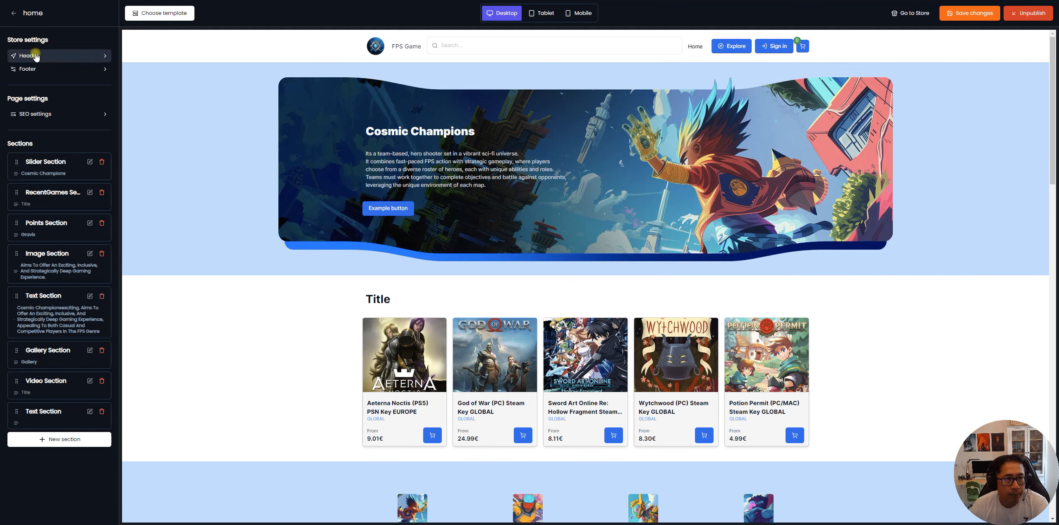
Change the store style's primary color to the built-in red
left_click(14, 14)
left_click(54, 72)
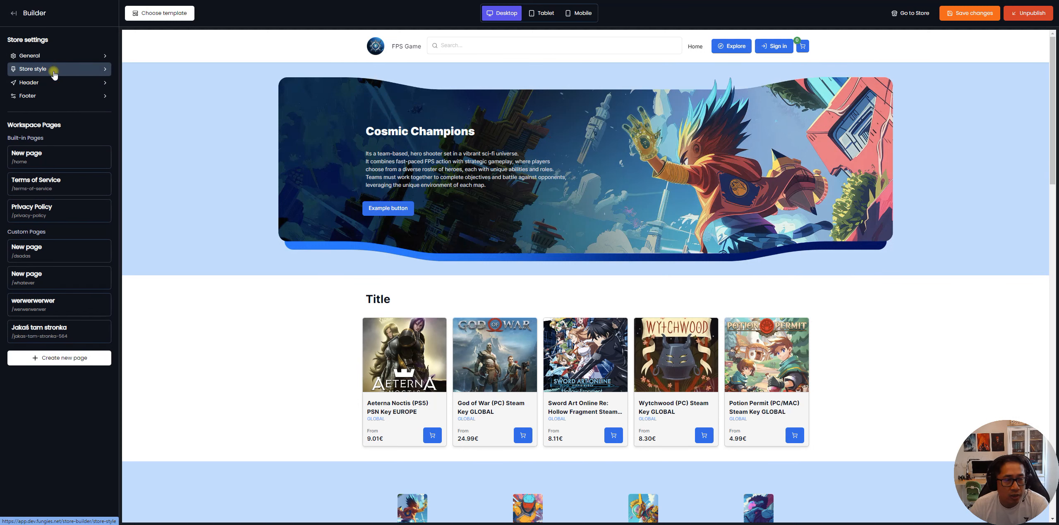
left_click(64, 103)
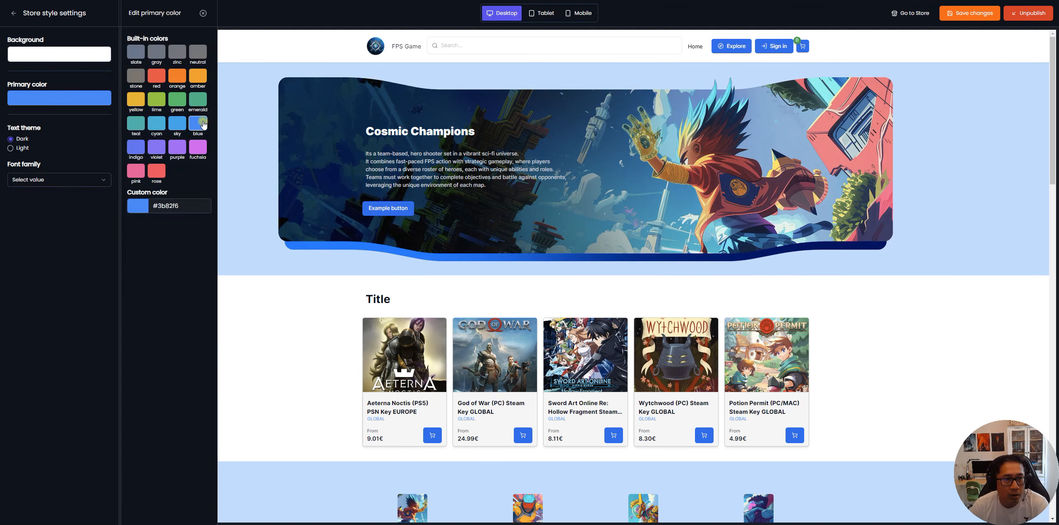
left_click(177, 75)
left_click(156, 76)
left_click(202, 13)
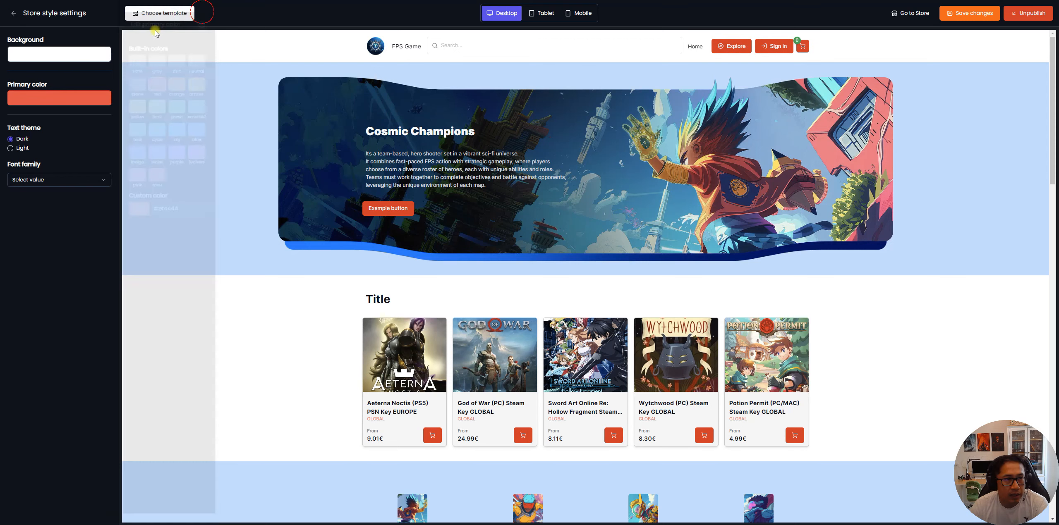
left_click(59, 55)
left_click(203, 13)
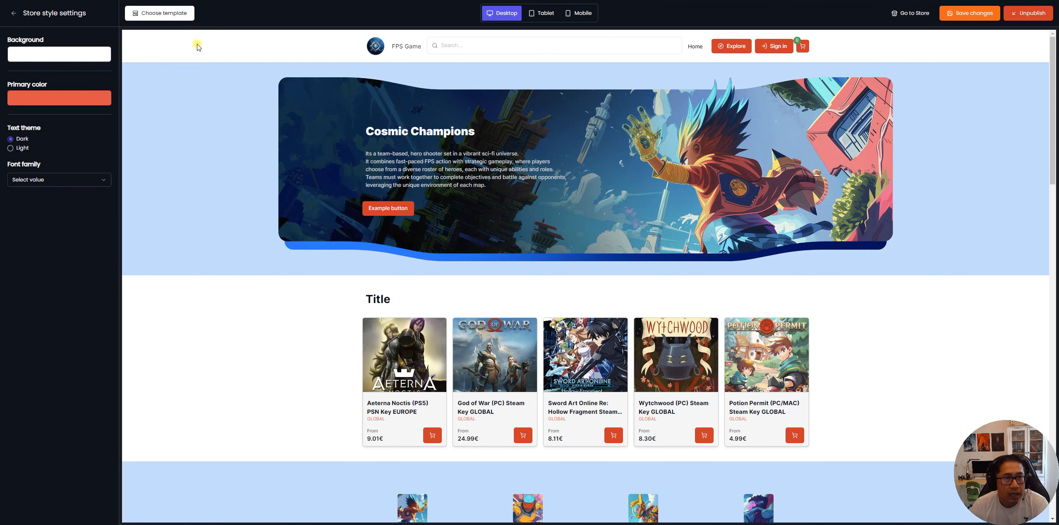
Browse the available store templates without applying one
left_click(175, 16)
scroll(614, 272, "down", 4)
scroll(614, 271, "down", 3)
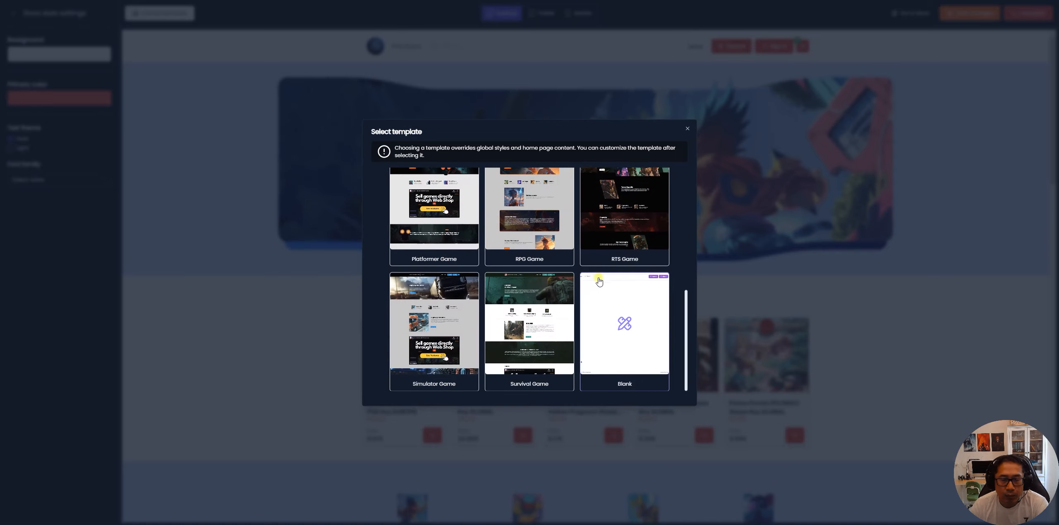
scroll(541, 245, "up", 4)
scroll(541, 245, "up", 3)
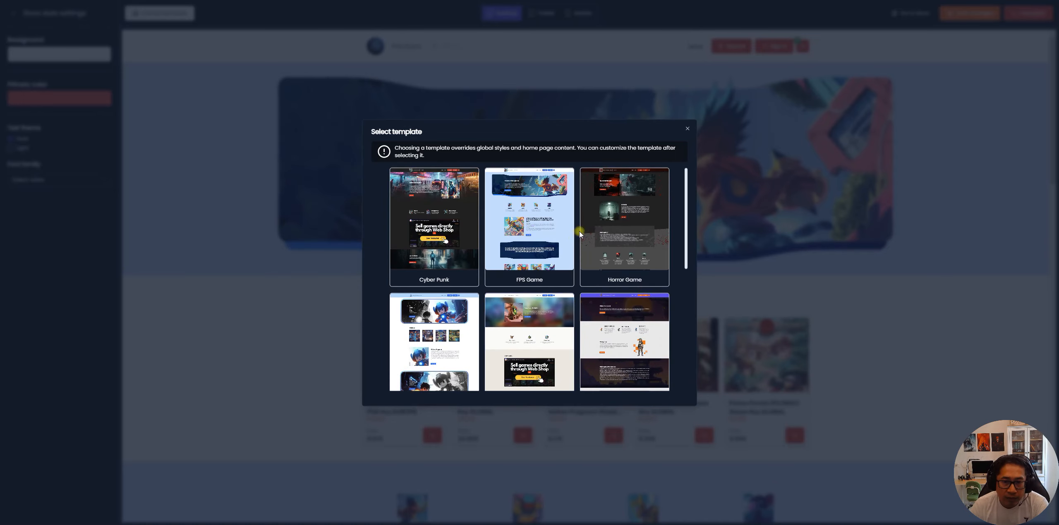
left_click(687, 129)
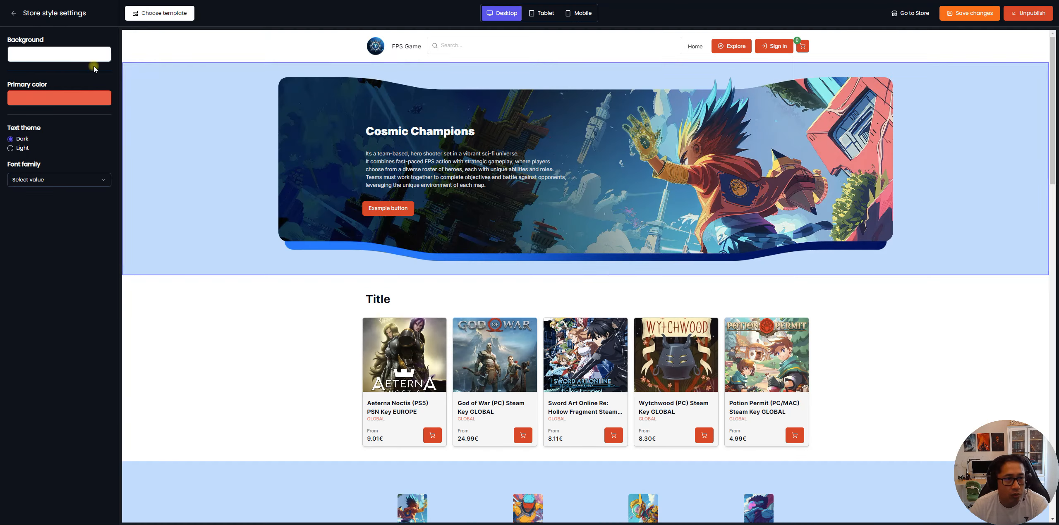
Review the general settings for the store name, logo, favicon, title and description
left_click(13, 13)
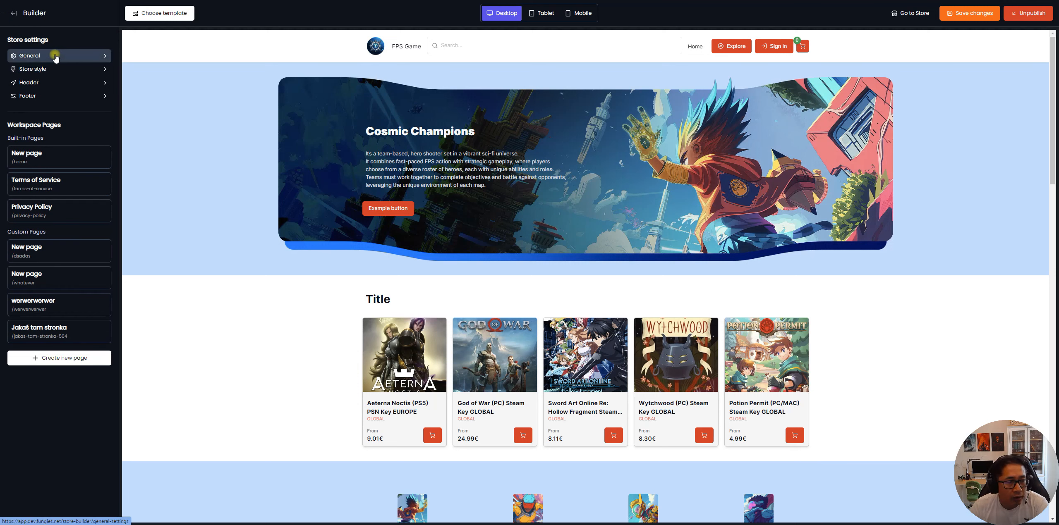
left_click(56, 56)
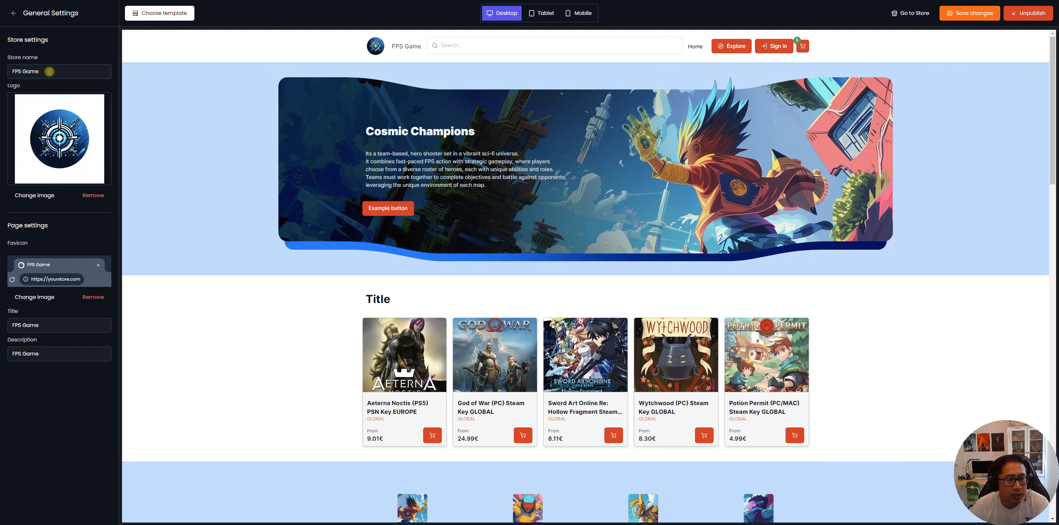
left_click(14, 13)
Review the footer's social media links and add a new column to its menu items
left_click(53, 98)
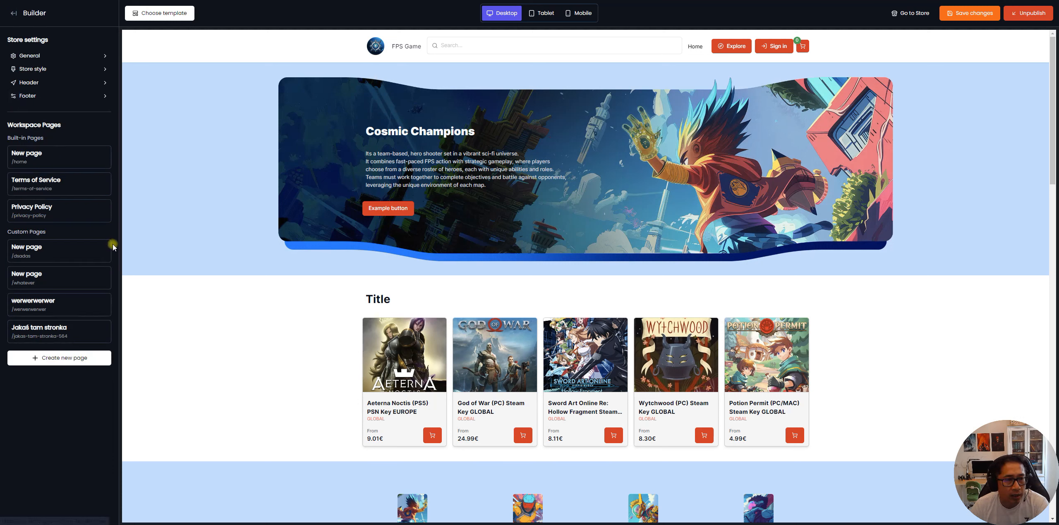
scroll(72, 207, "down", 7)
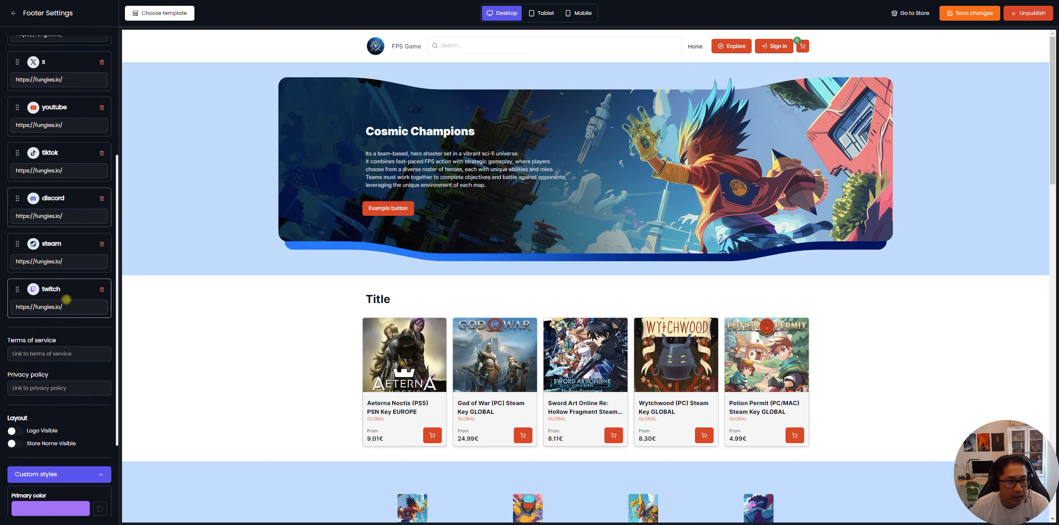
scroll(72, 254, "up", 4)
scroll(72, 252, "up", 3)
scroll(457, 413, "down", 15)
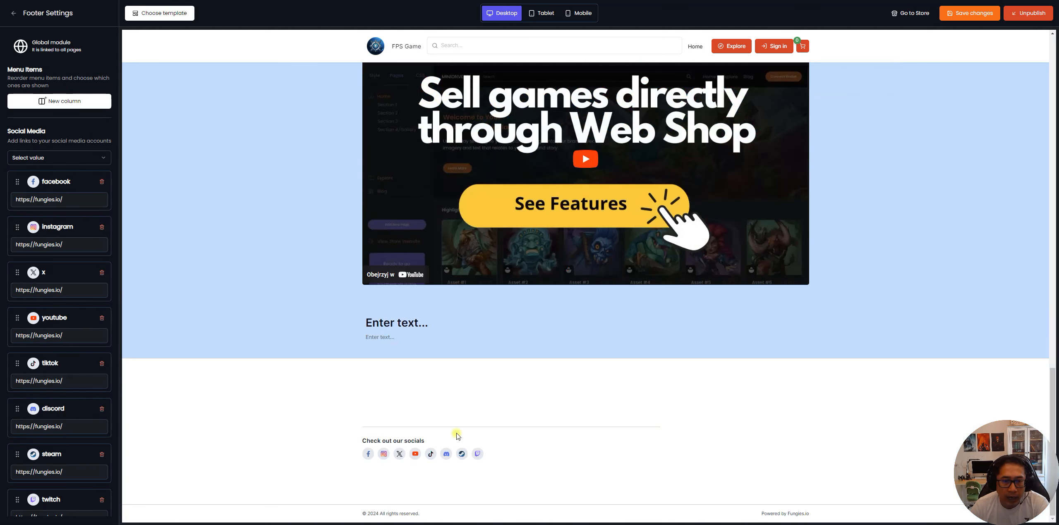
left_click(71, 103)
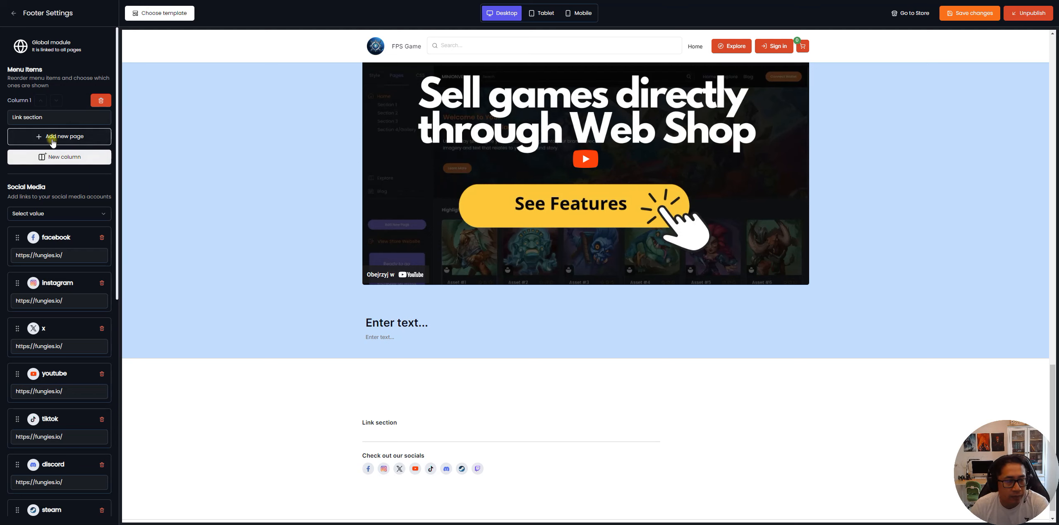
Add a store page link to Explore with the button label "Explore" in footer Column 1
left_click(71, 136)
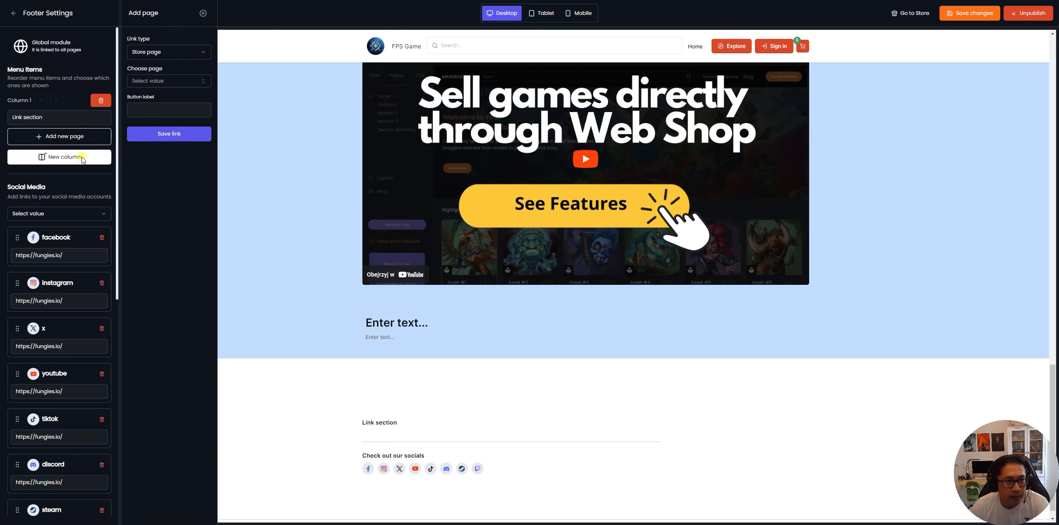
left_click(176, 82)
left_click(168, 135)
left_click(170, 110)
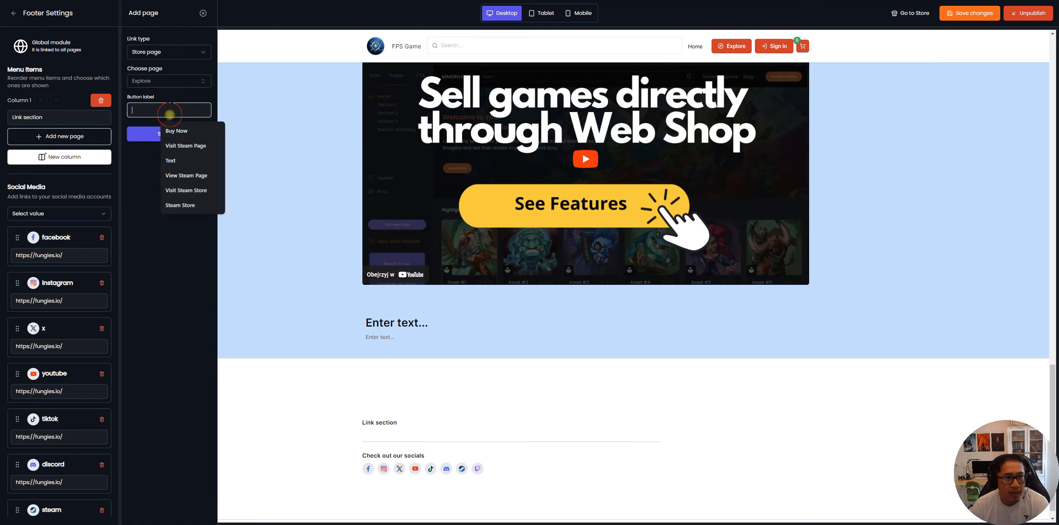
type("Explore")
left_click(174, 130)
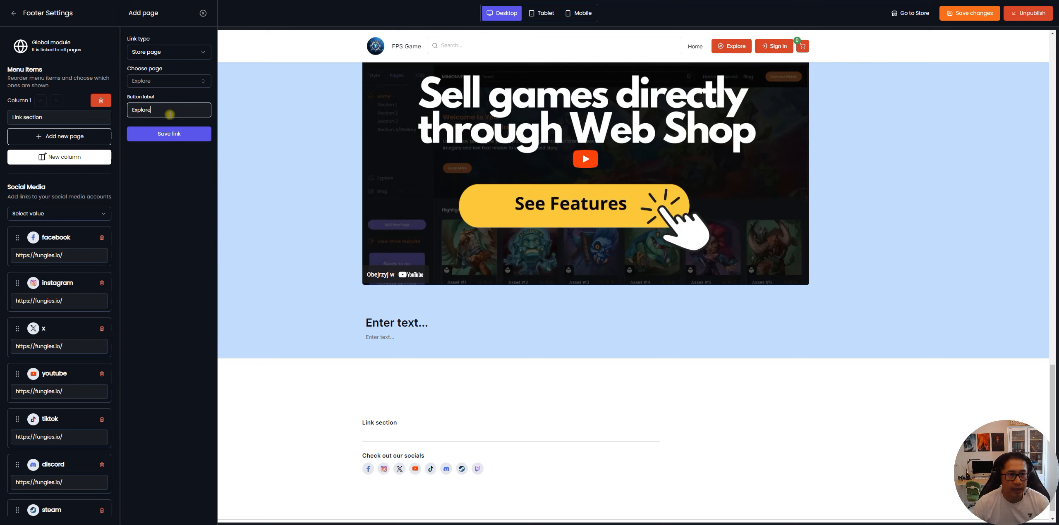
Save the Explore link in the footer's Column 1 and save the changes to the store
left_click(192, 134)
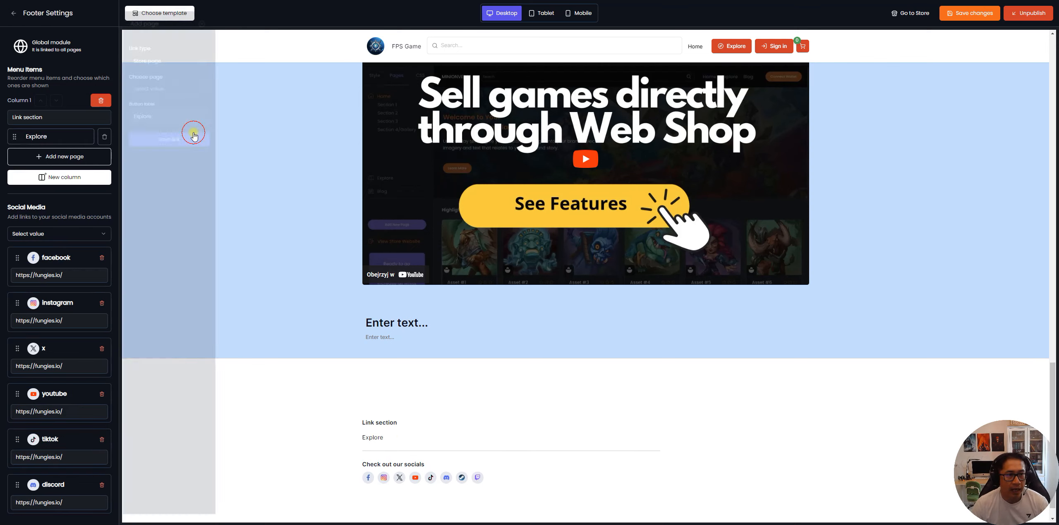
left_click(14, 13)
scroll(208, 190, "up", 15)
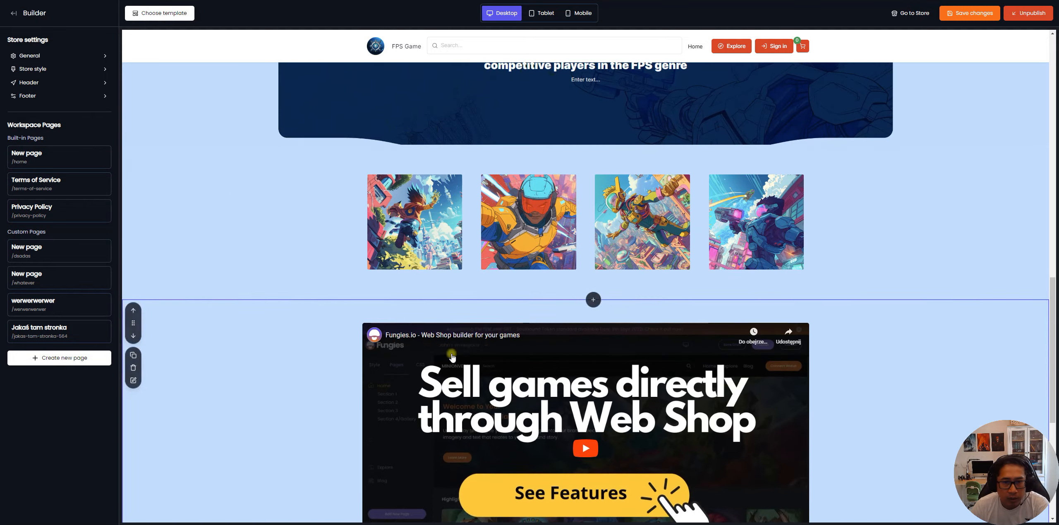
scroll(885, 79, "up", 2)
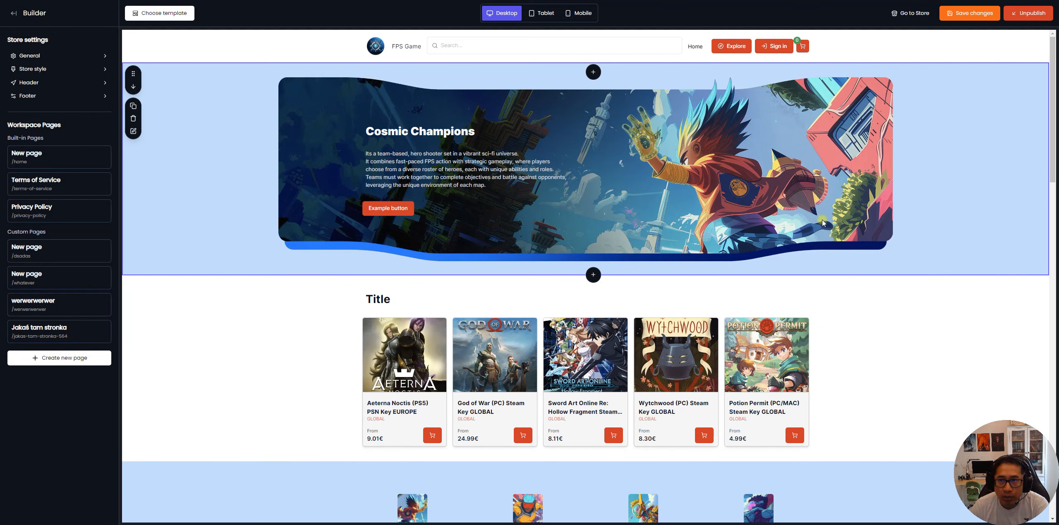
left_click(972, 20)
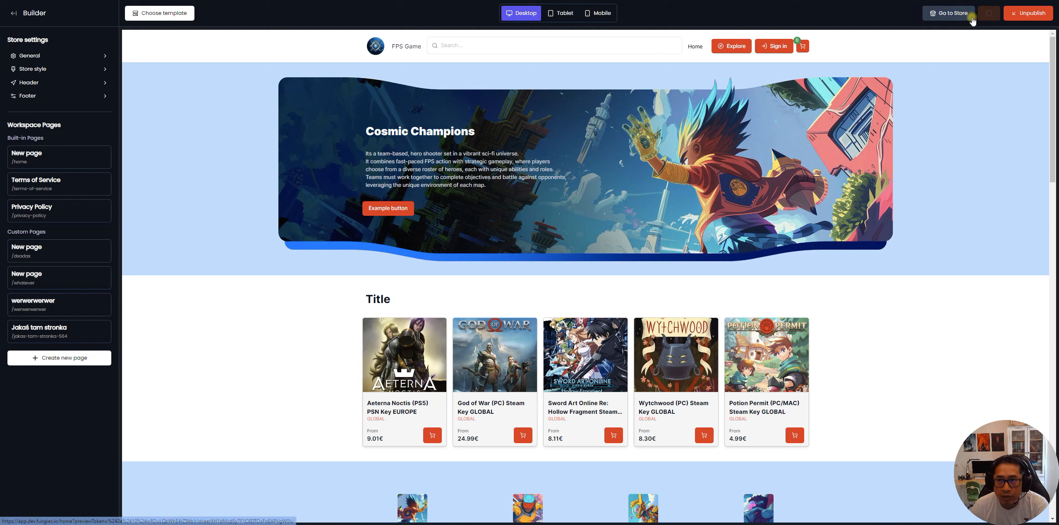
Unpublish the store and publish it again
left_click(1019, 20)
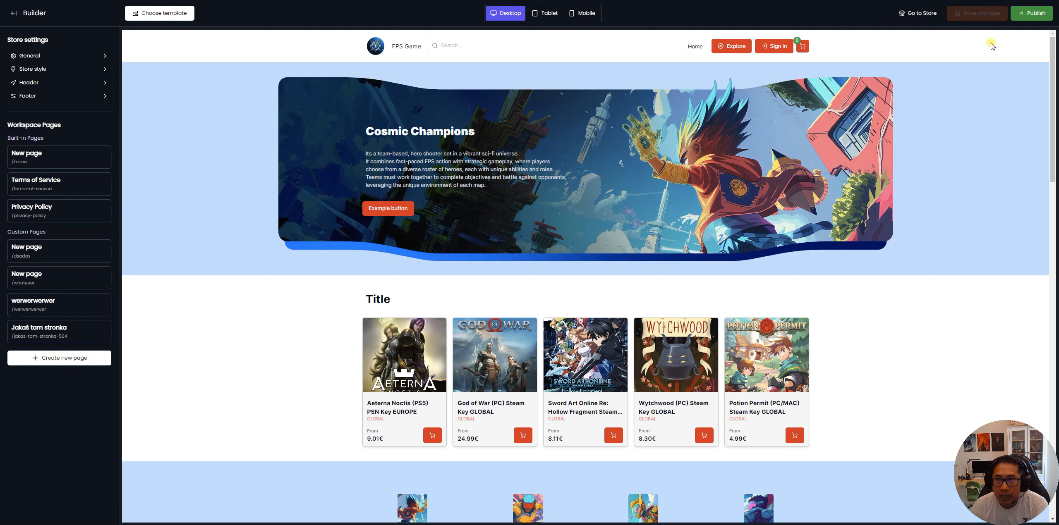
left_click(1027, 16)
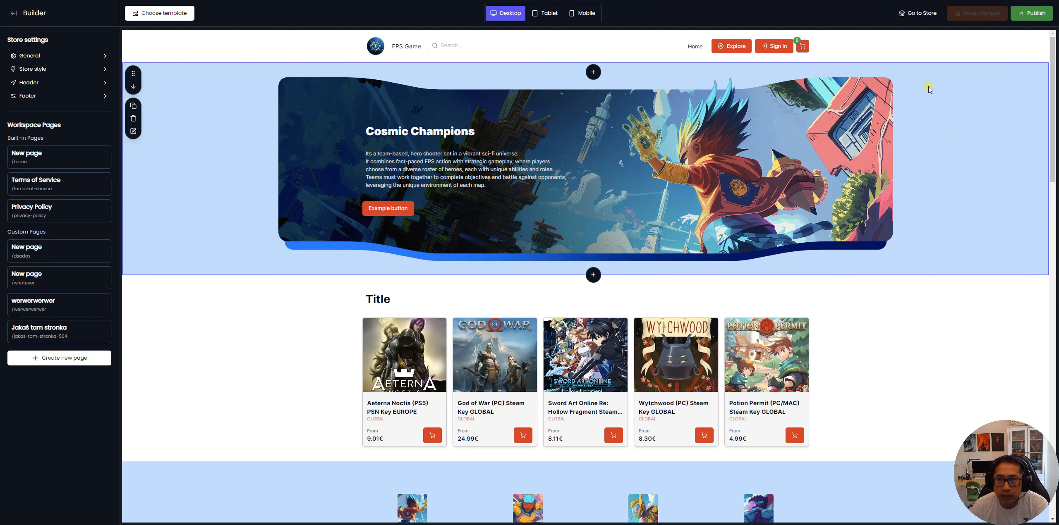
Open the live store, examine its home page sections and return to the builder
left_click(922, 13)
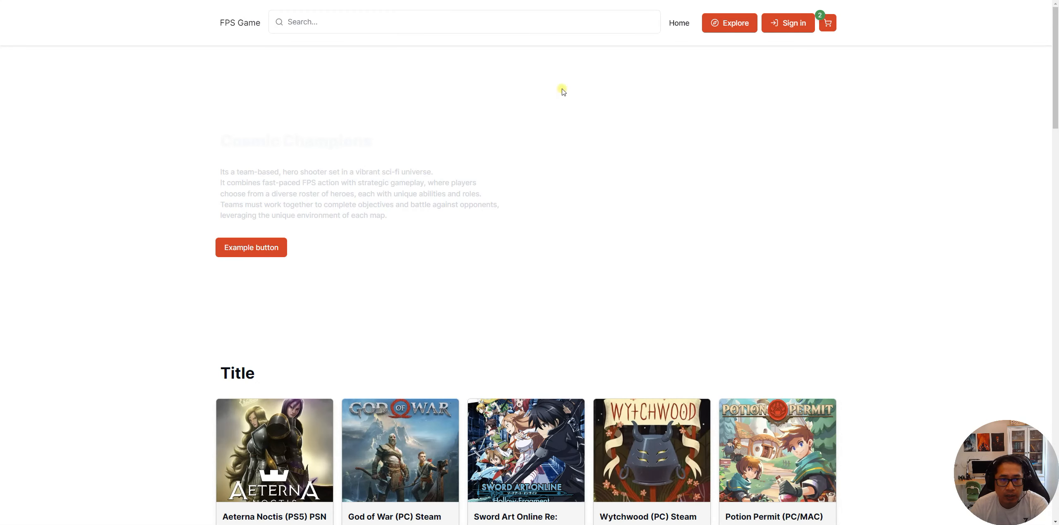
scroll(404, 229, "down", 5)
scroll(442, 177, "up", 5)
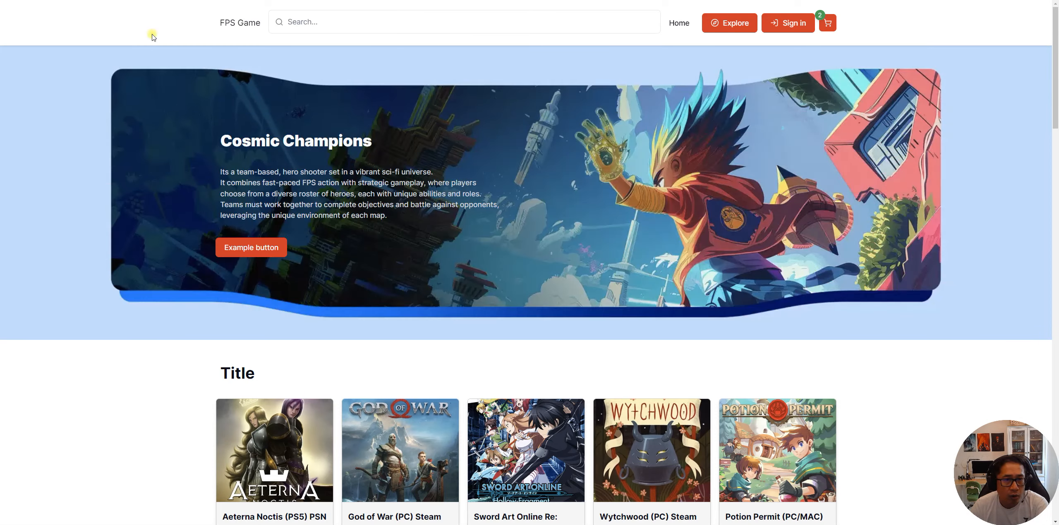
scroll(326, 126, "down", 1)
scroll(385, 108, "down", 9)
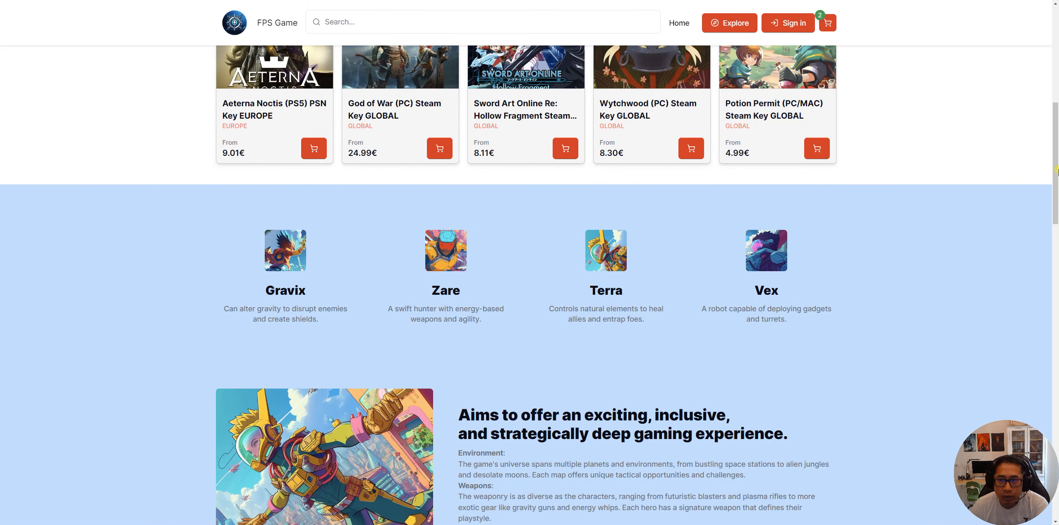
left_click_drag(1055, 183, 1044, 64)
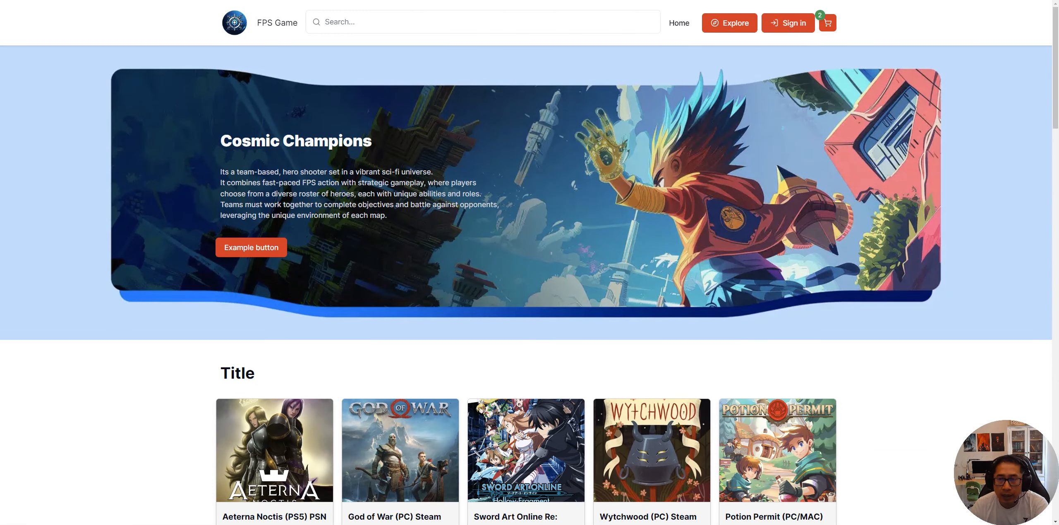
left_click(807, 1)
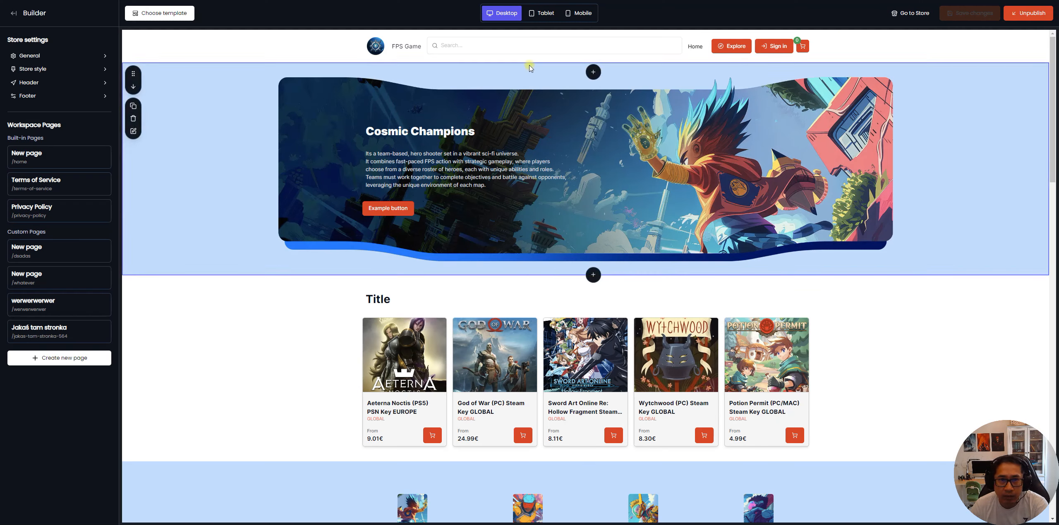
Leave the builder, go to the Game Keys products and examine the detail fields for adding a new game
left_click(13, 16)
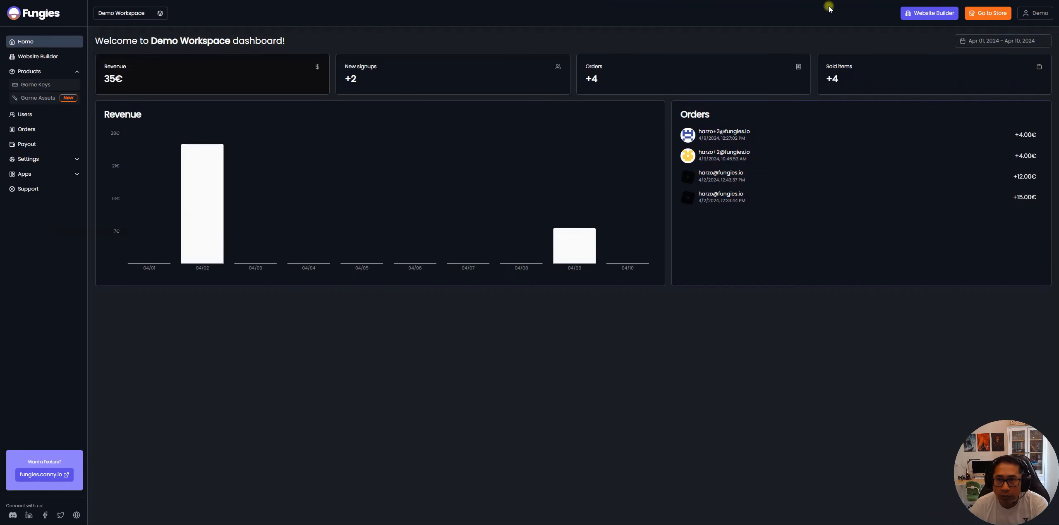
left_click(45, 84)
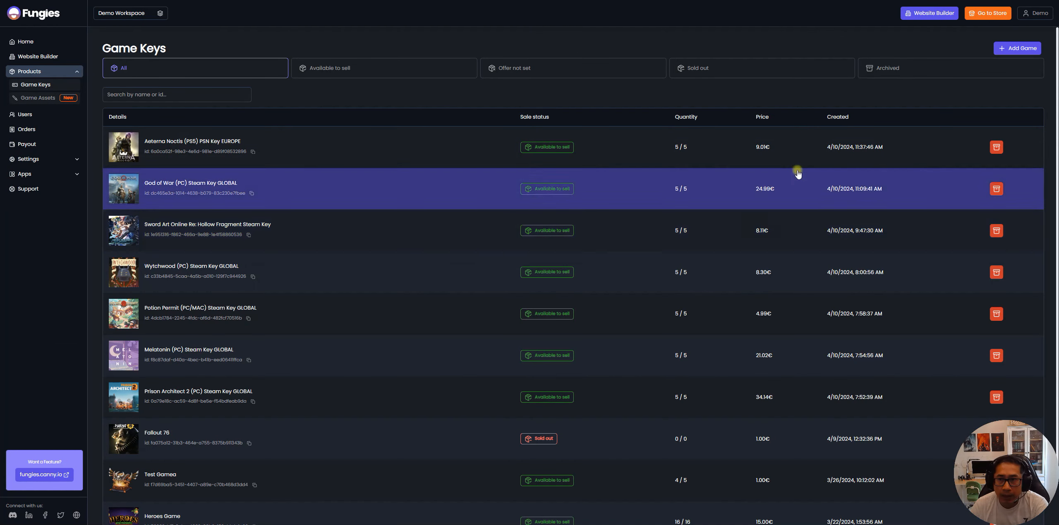
left_click(1018, 49)
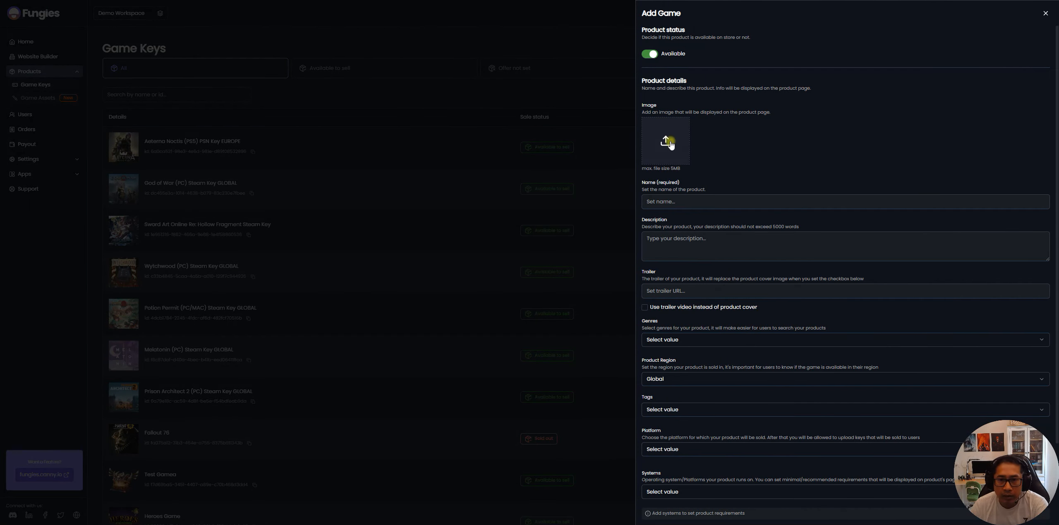
scroll(682, 208, "down", 3)
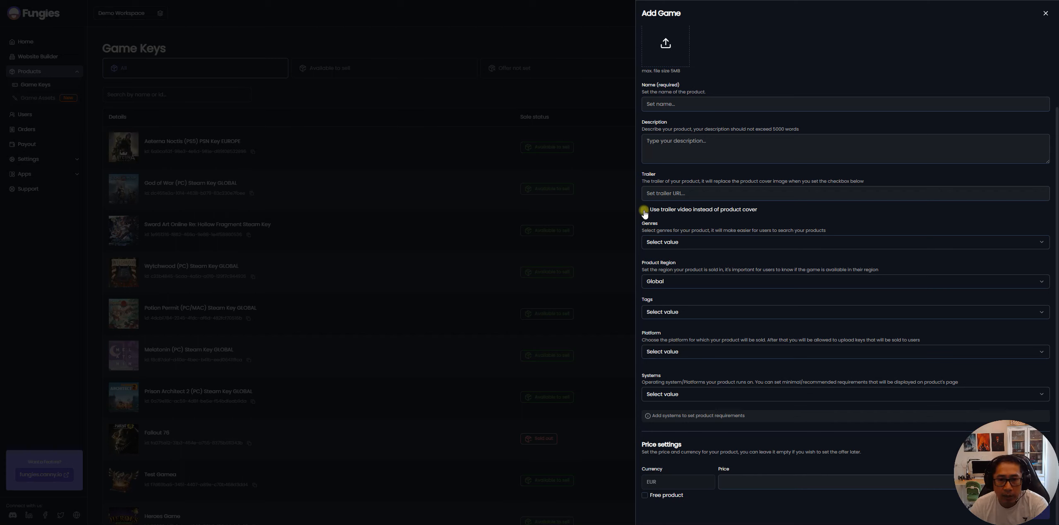
Review the available genres and product regions for the new game without choosing any
left_click(687, 244)
left_click(687, 242)
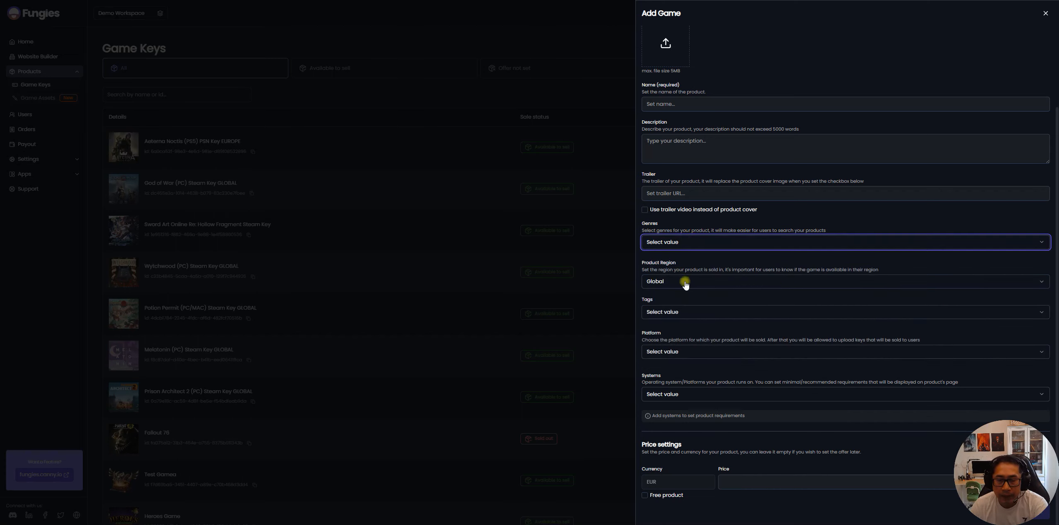
left_click(675, 244)
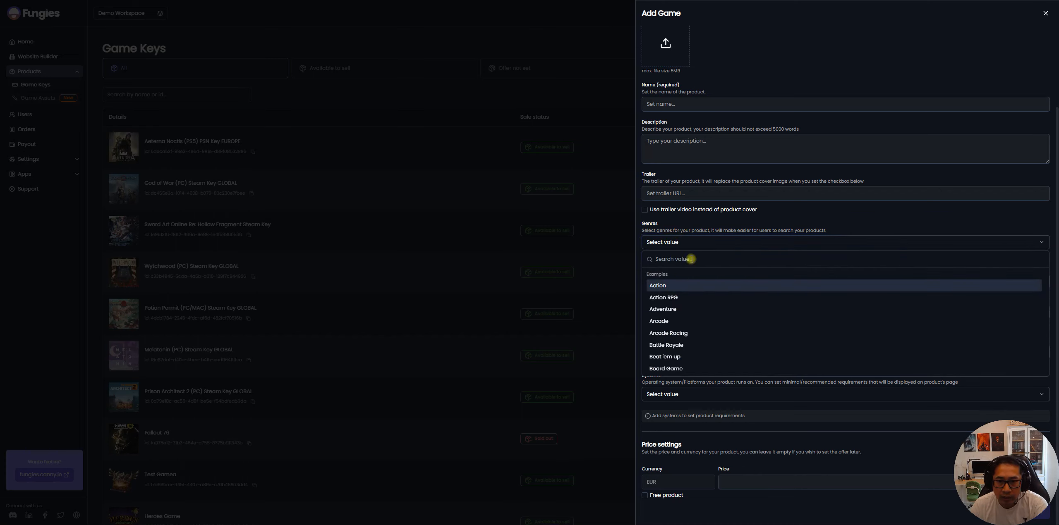
left_click(697, 247)
left_click(702, 285)
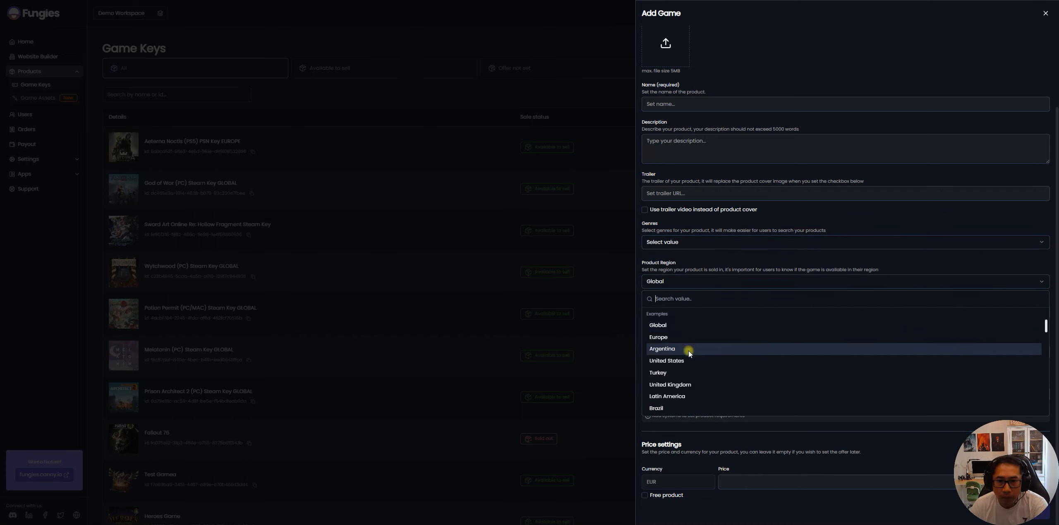
left_click(695, 285)
Review the tag, platform and system options for the new game and close the form without saving
left_click(686, 311)
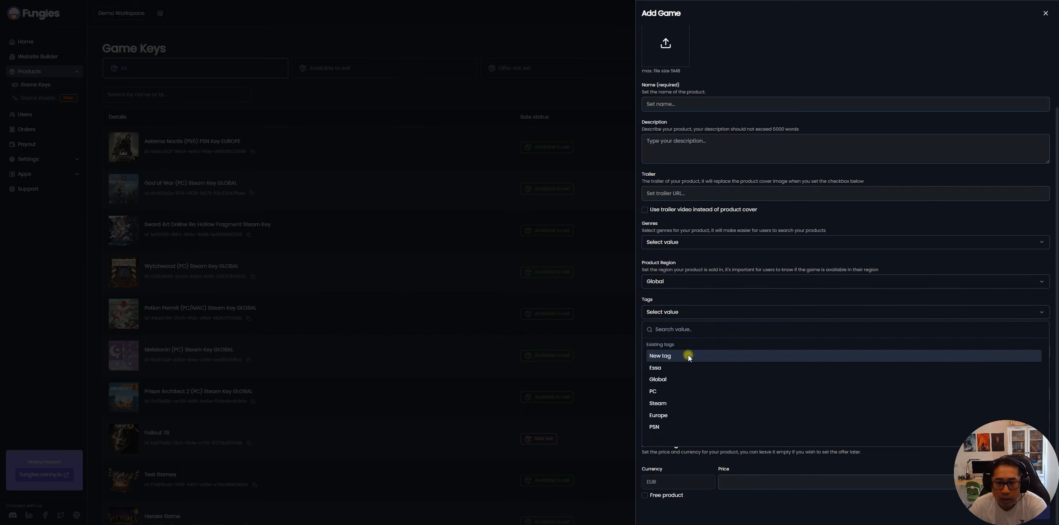
left_click(702, 314)
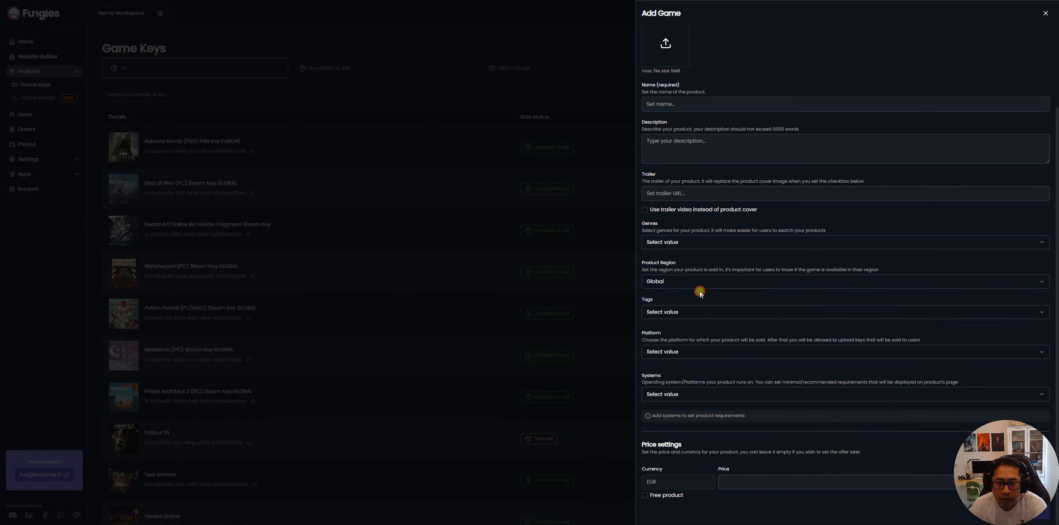
left_click(690, 357)
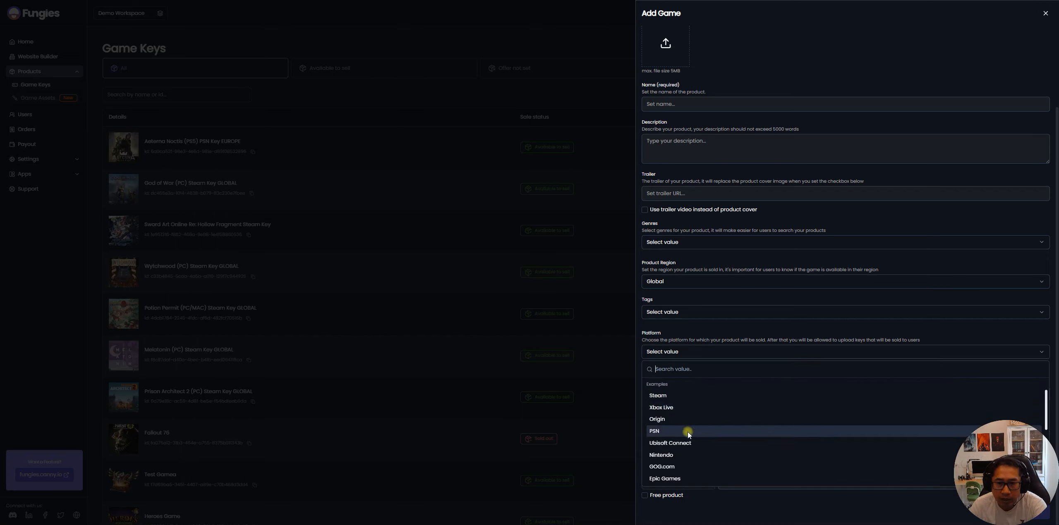
left_click(695, 352)
left_click(687, 398)
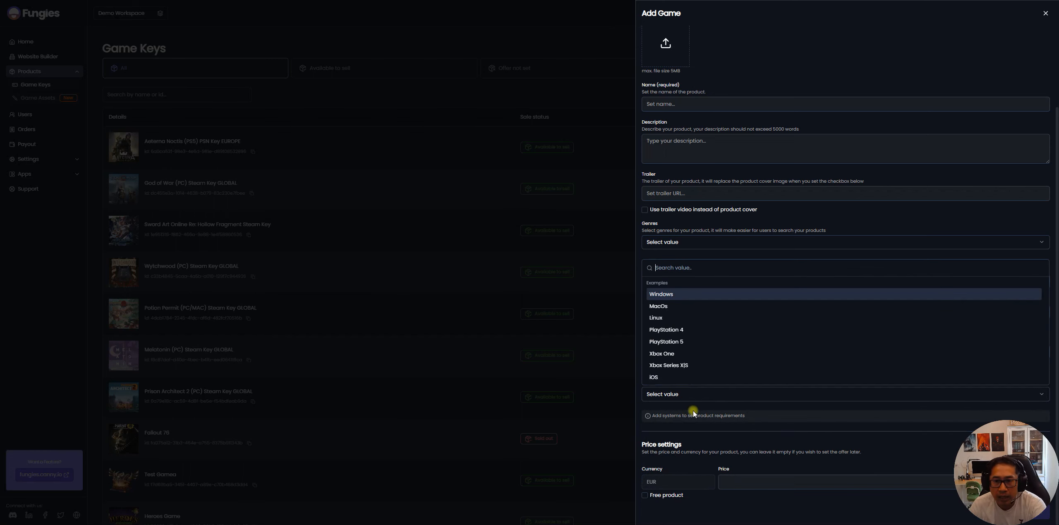
left_click(681, 294)
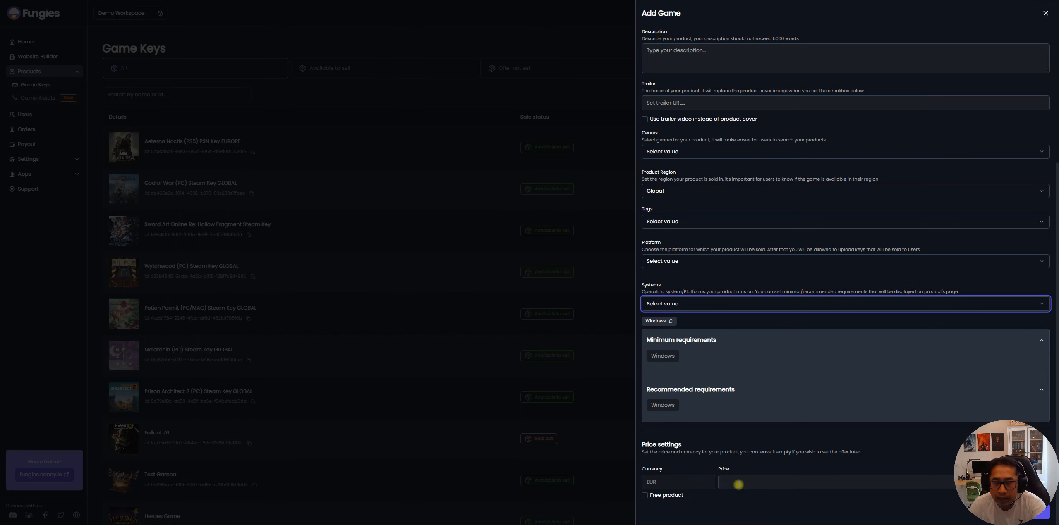
left_click(532, 366)
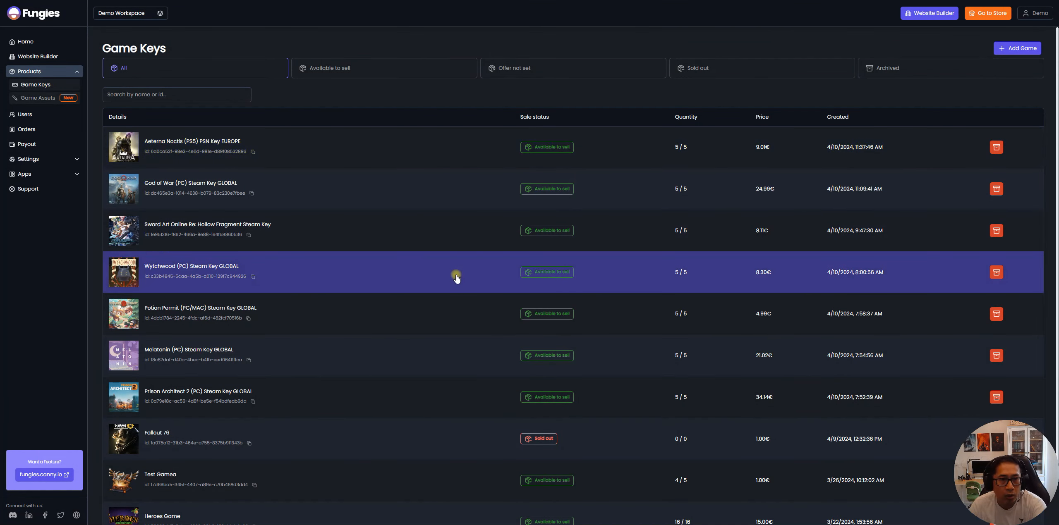
Examine the editable details and game keys of Aeterna Noctis (PS5) PSN Key EUROPE without changing them
left_click(458, 160)
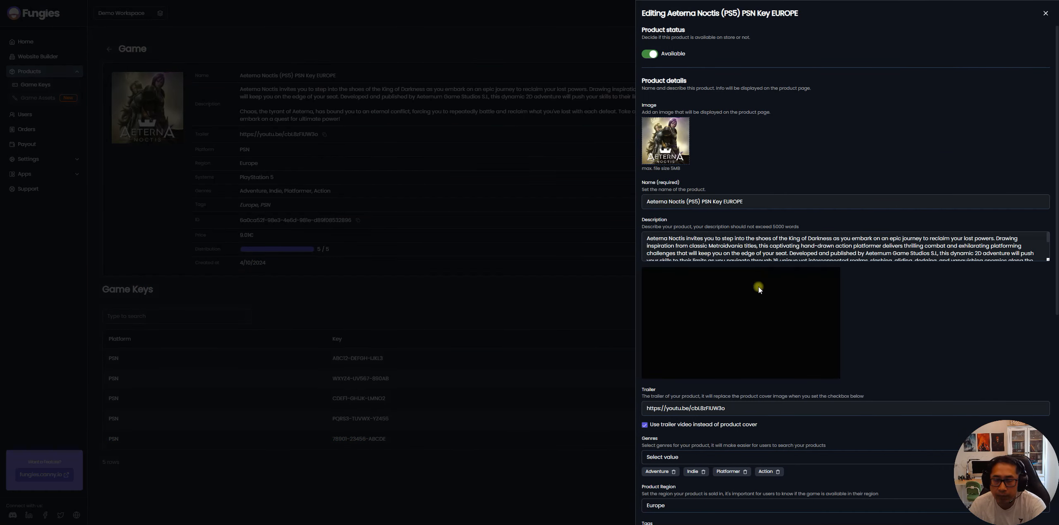
scroll(782, 267, "down", 10)
left_click(481, 226)
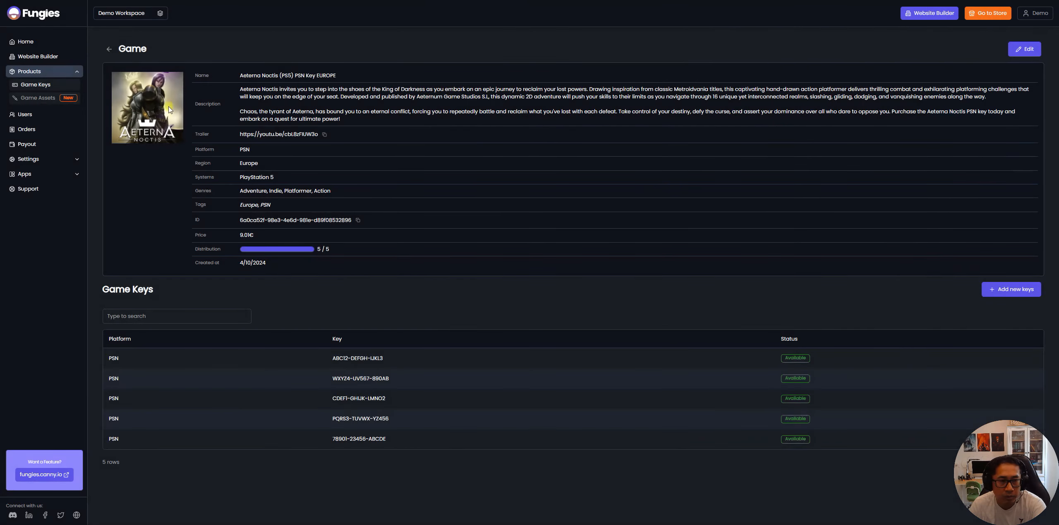
left_click(109, 49)
Look through the list of registered store users with their newsletter status and join dates
left_click(62, 120)
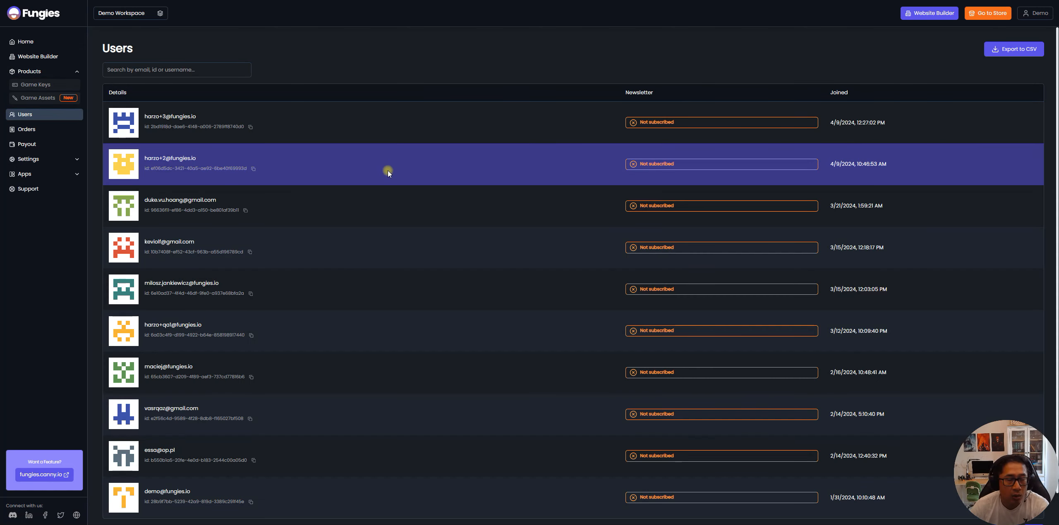
scroll(389, 175, "down", 2)
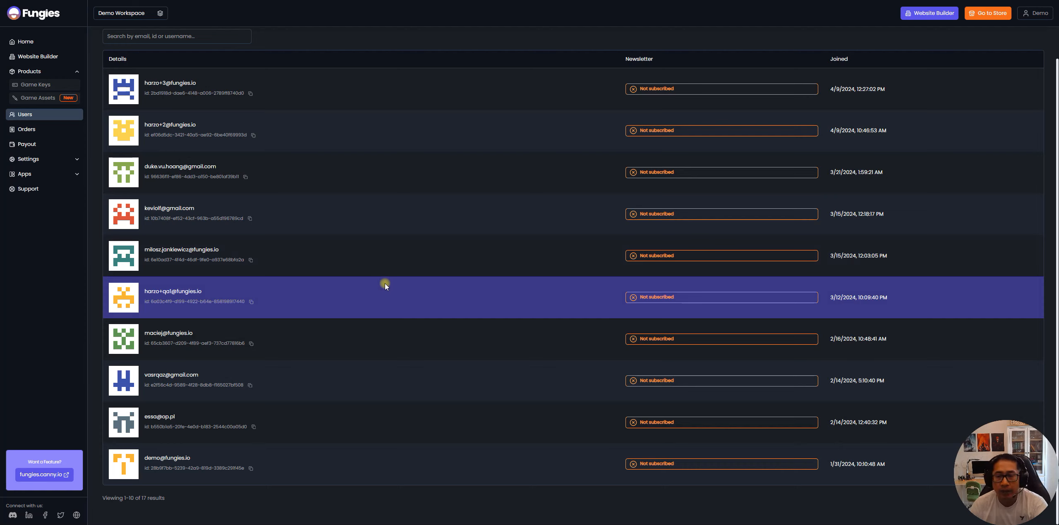
scroll(308, 244, "up", 2)
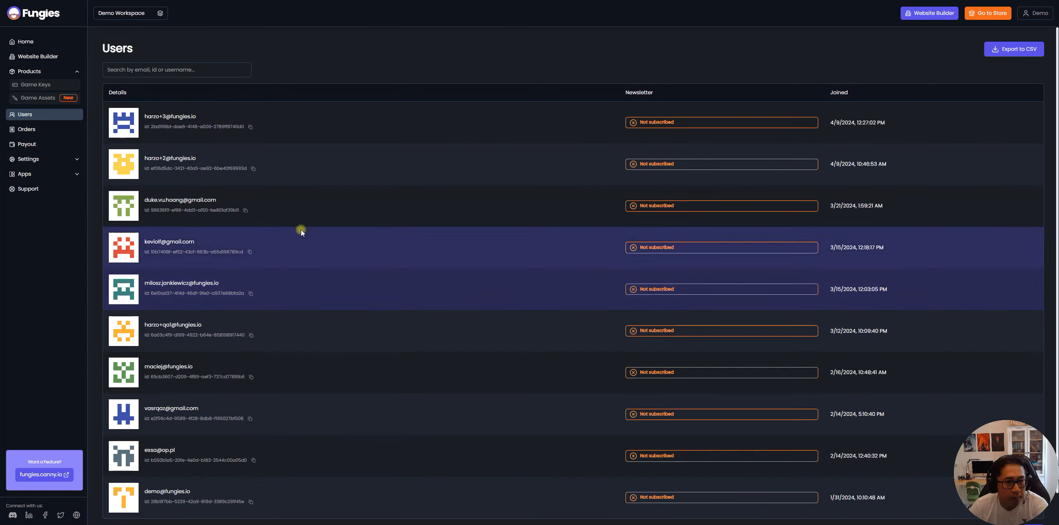
Examine the order details, cart contents, tax and fee summaries of the two most recent orders
left_click(58, 133)
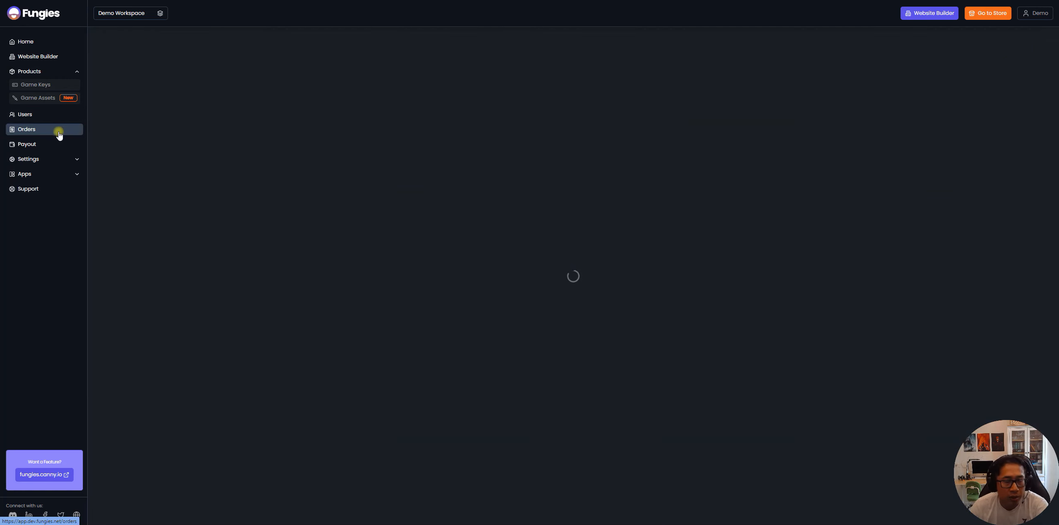
left_click(330, 126)
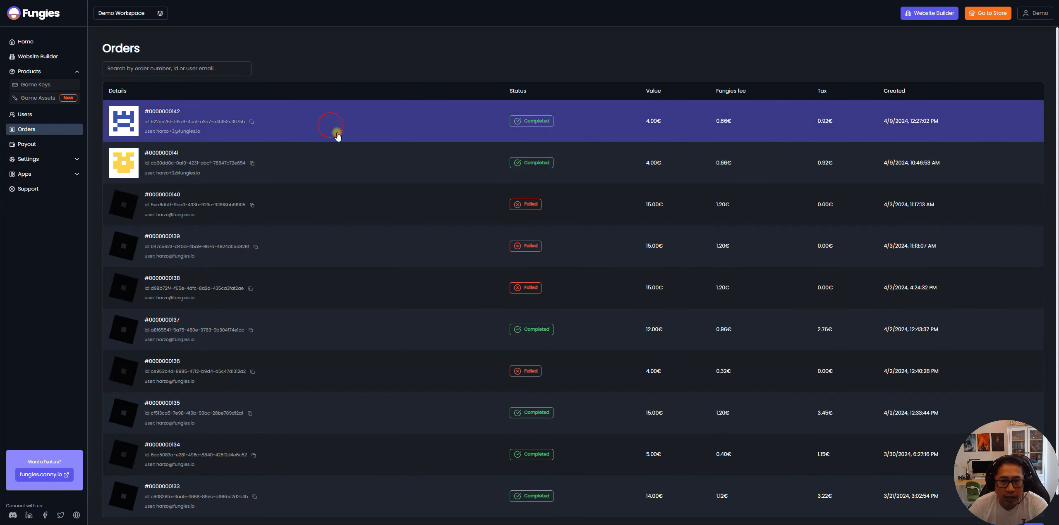
left_click(433, 294)
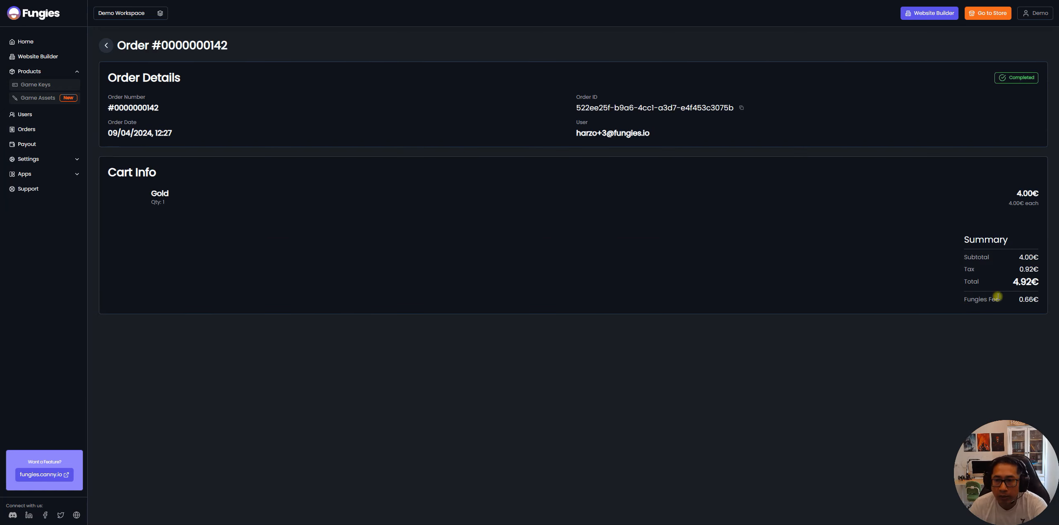
left_click_drag(1015, 269, 1033, 270)
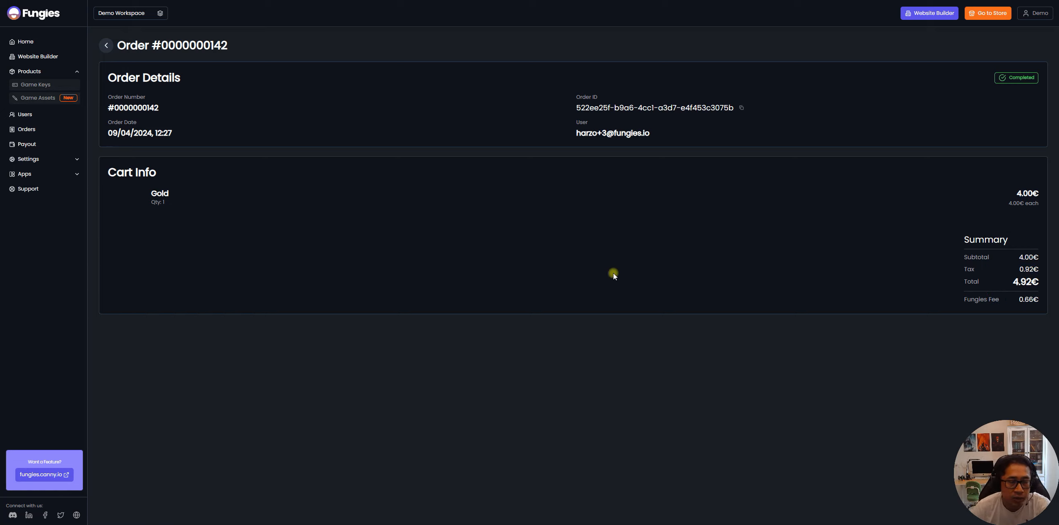
left_click(68, 137)
left_click(360, 173)
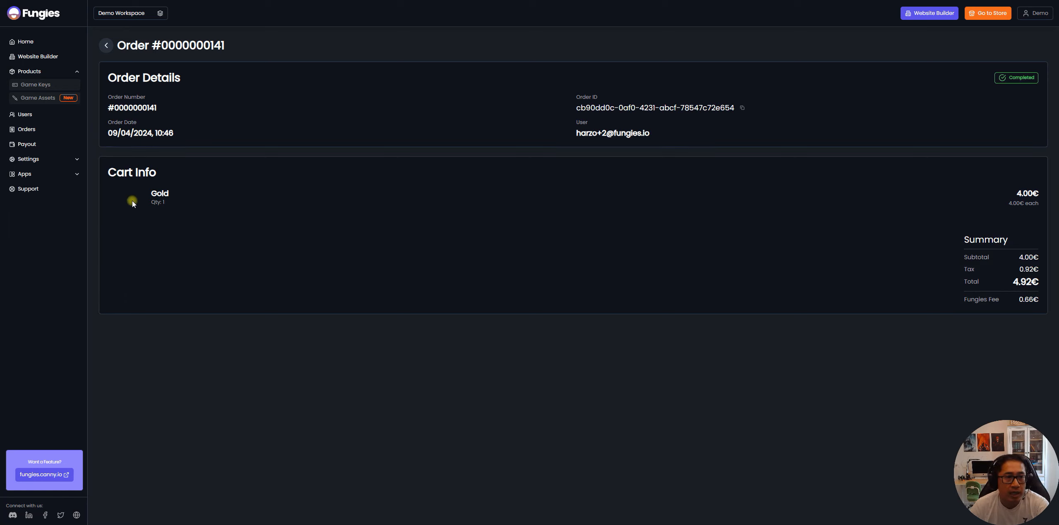
Open the payout overview to review the balances and how payouts work
left_click(44, 144)
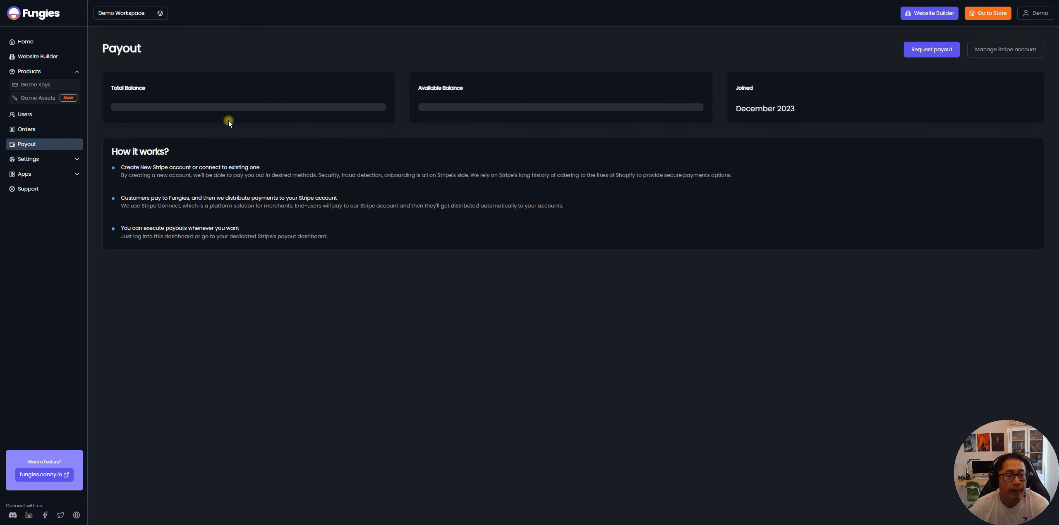